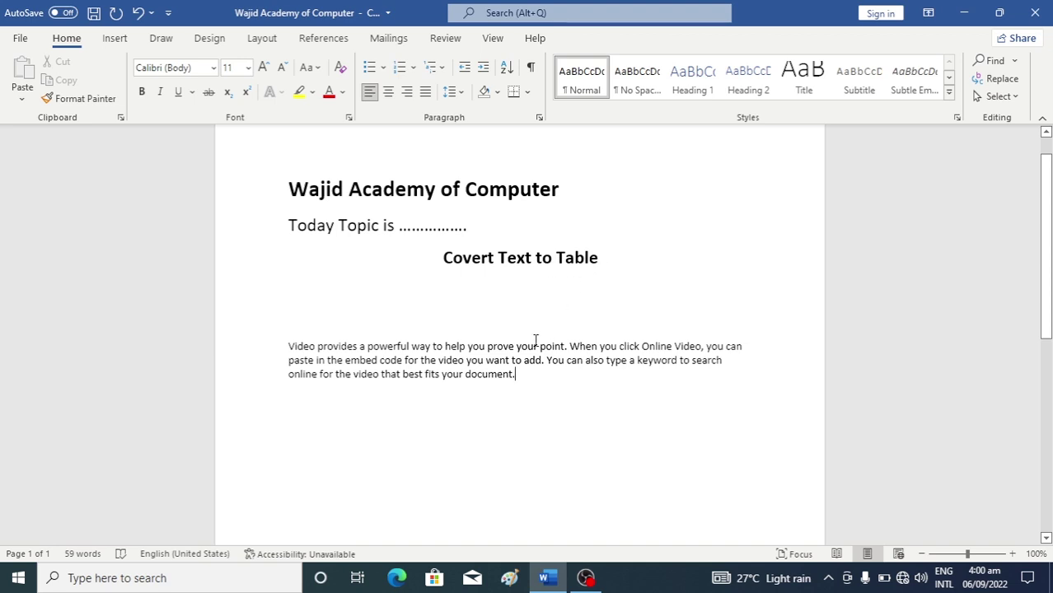
Step: Delete the extra blank line above the 'Video provides…' paragraph
click(348, 321)
key(BackSpace)
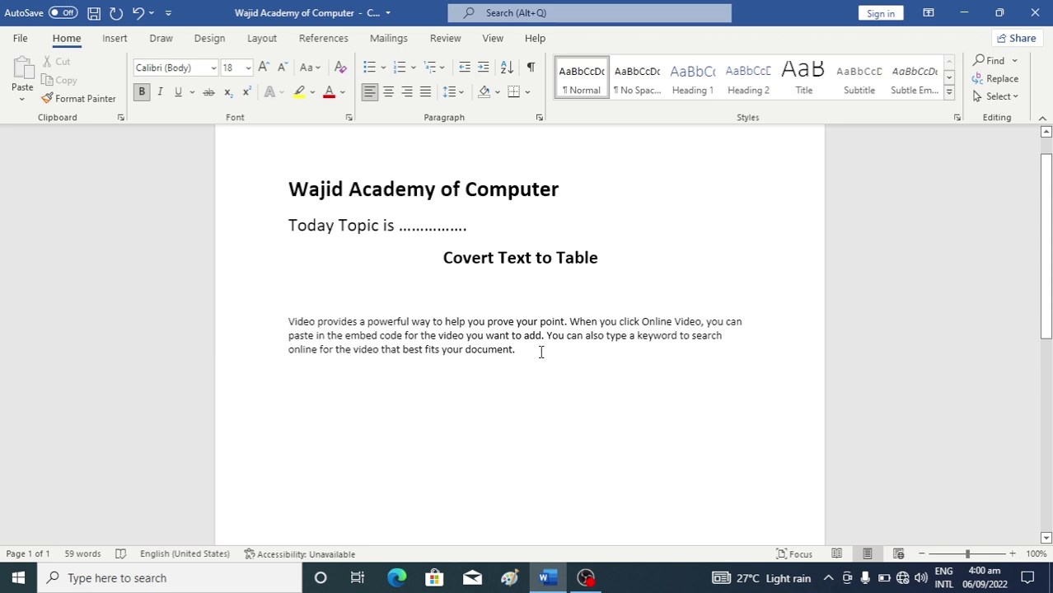
click(540, 352)
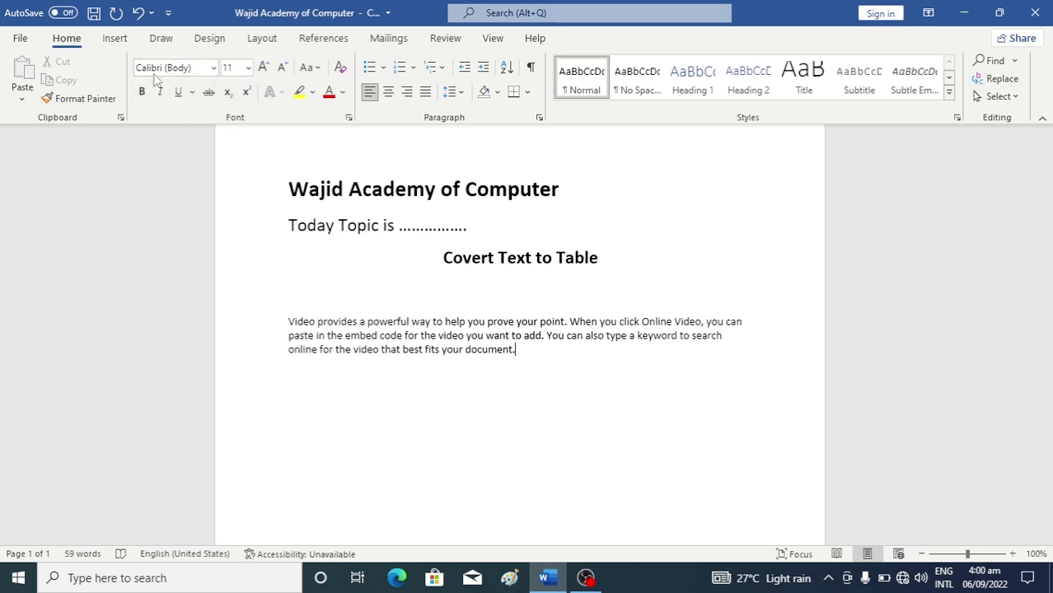
Step: Look through the Insert tab's Table dropdown, then dismiss it without choosing anything
click(125, 42)
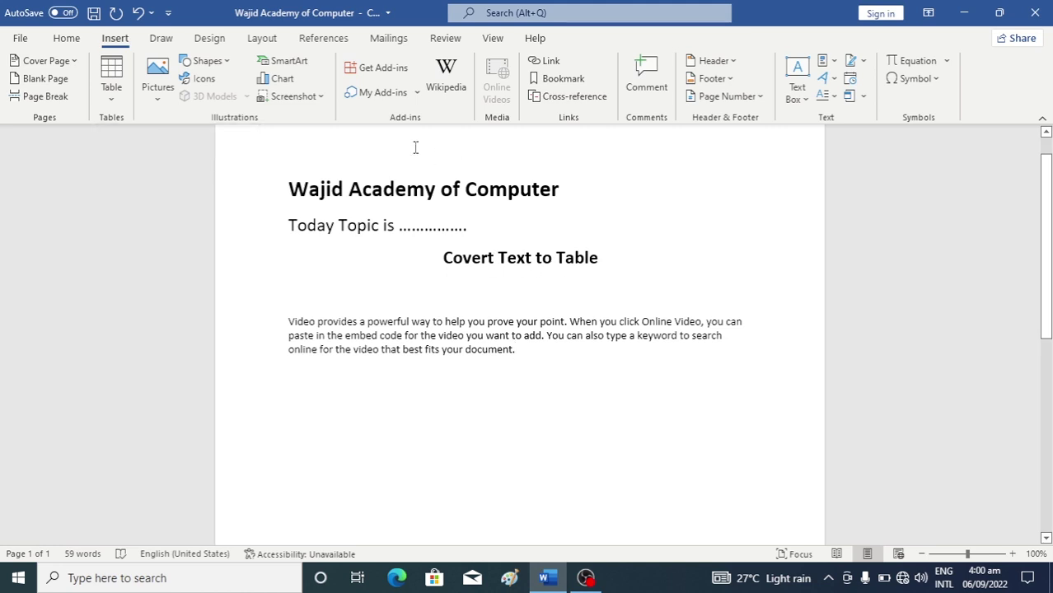
click(119, 103)
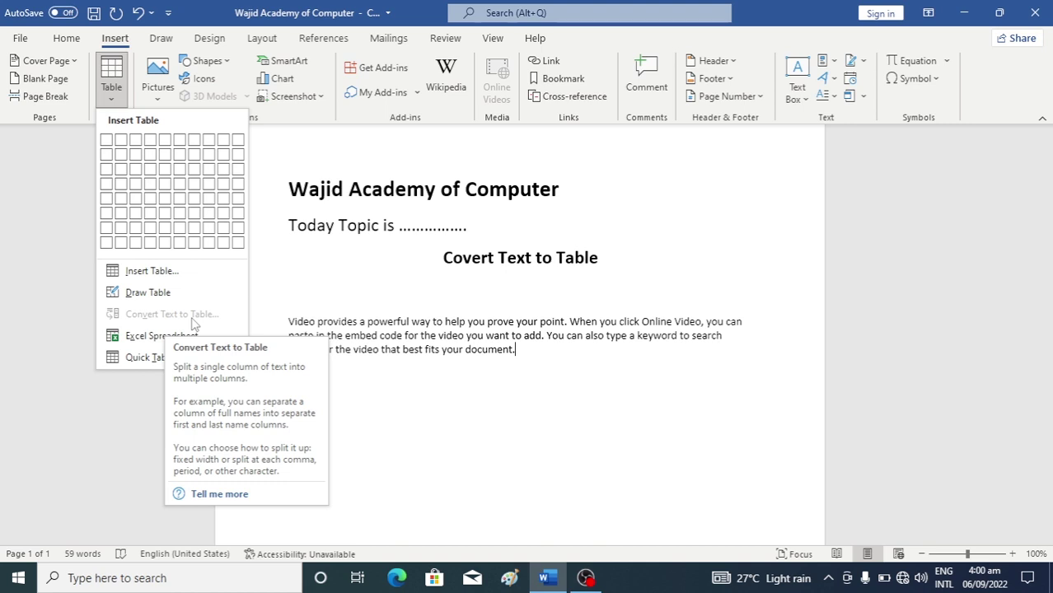
click(432, 370)
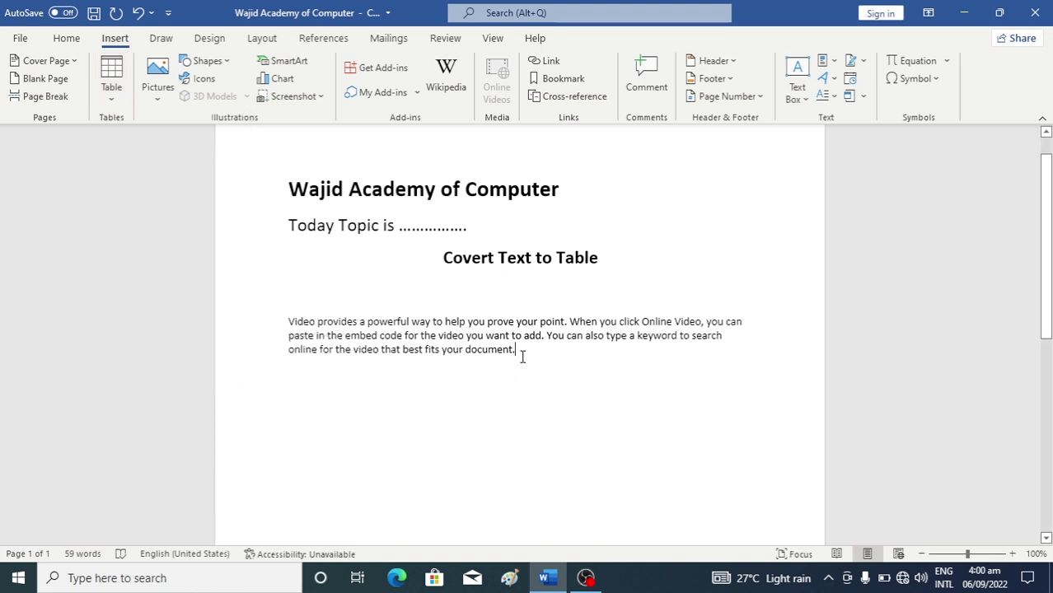
Step: Generate sample paragraphs by entering =rand() on a new line
key(Return)
text(=rand)
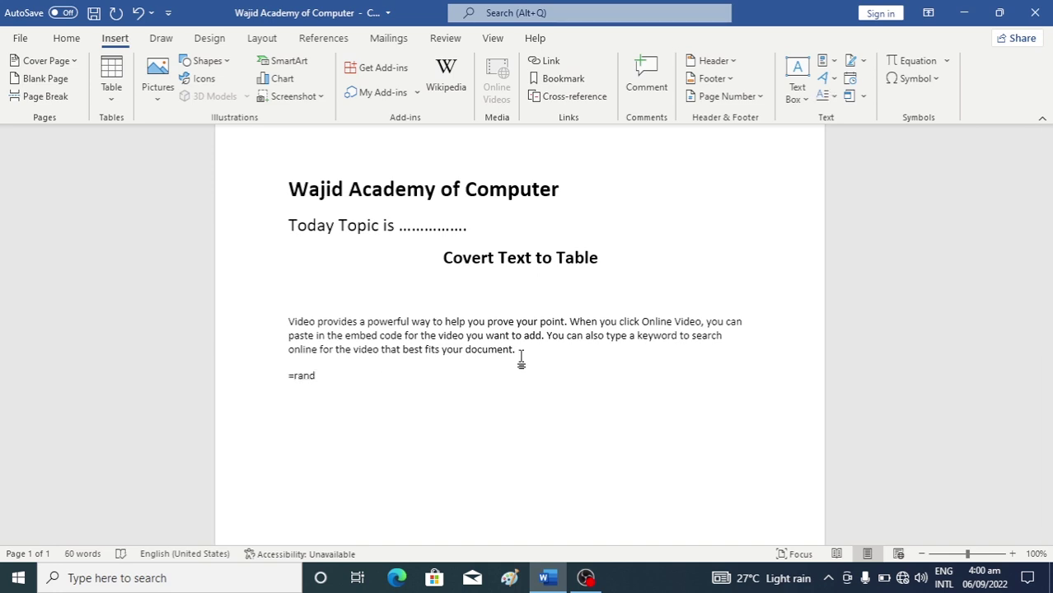
text(())
key(Return)
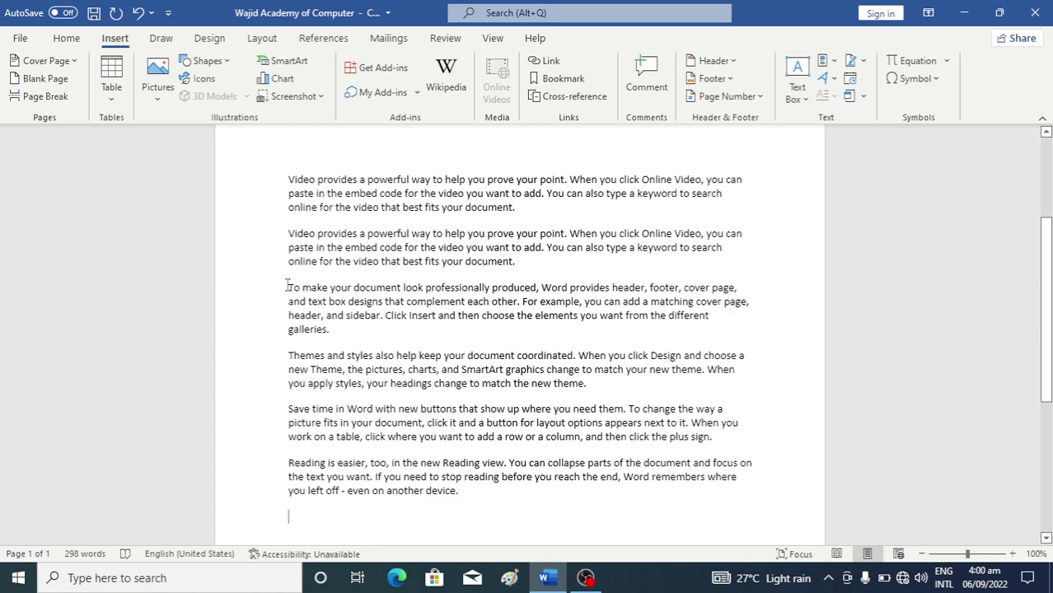
Step: Select the 'To make your document…' paragraph and bring up the Table dropdown
drag(285, 285, 347, 330)
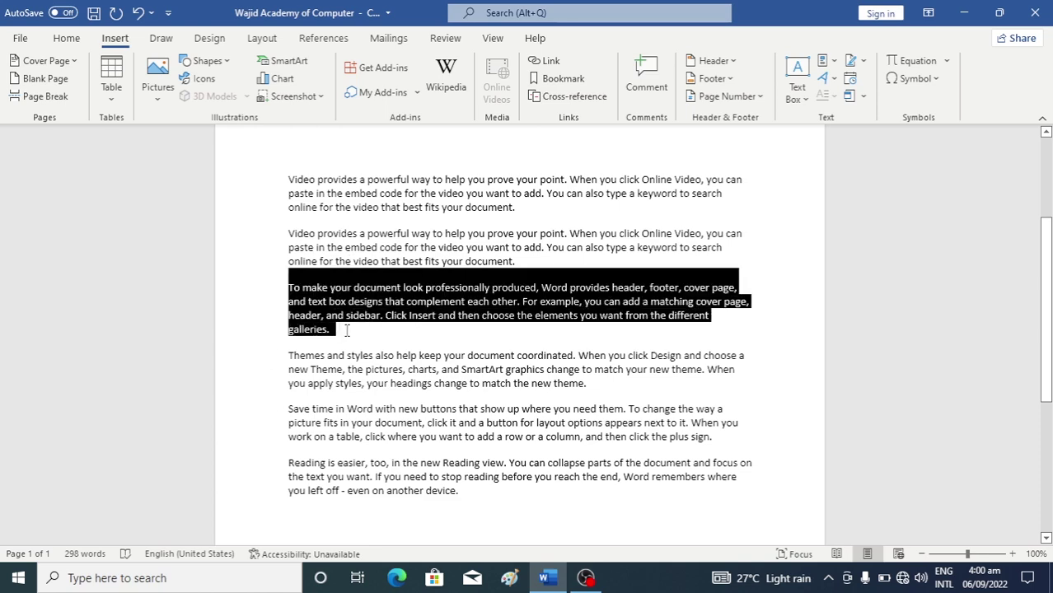
click(120, 108)
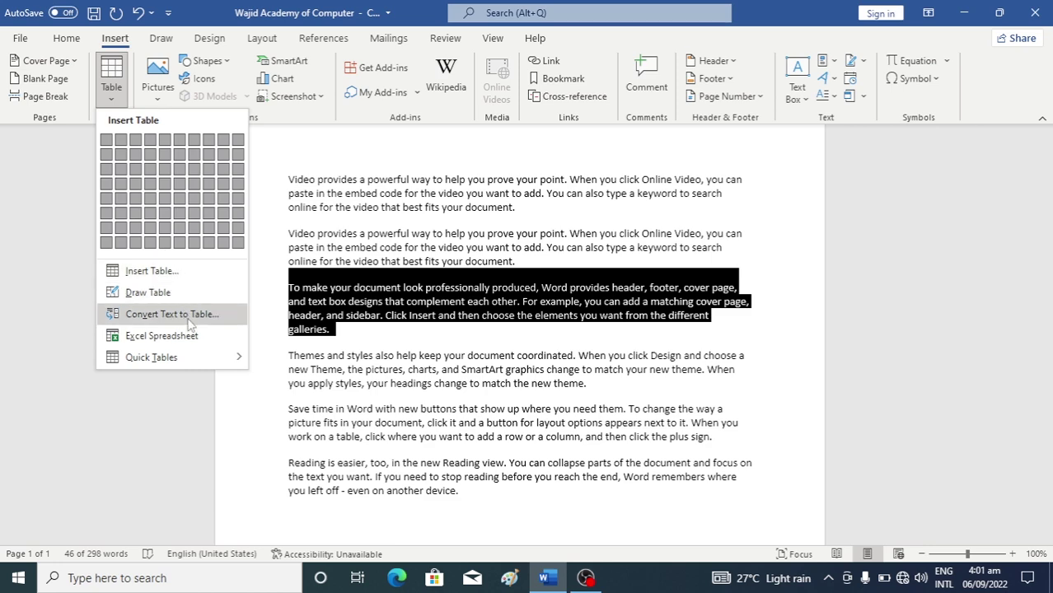
click(111, 86)
click(112, 82)
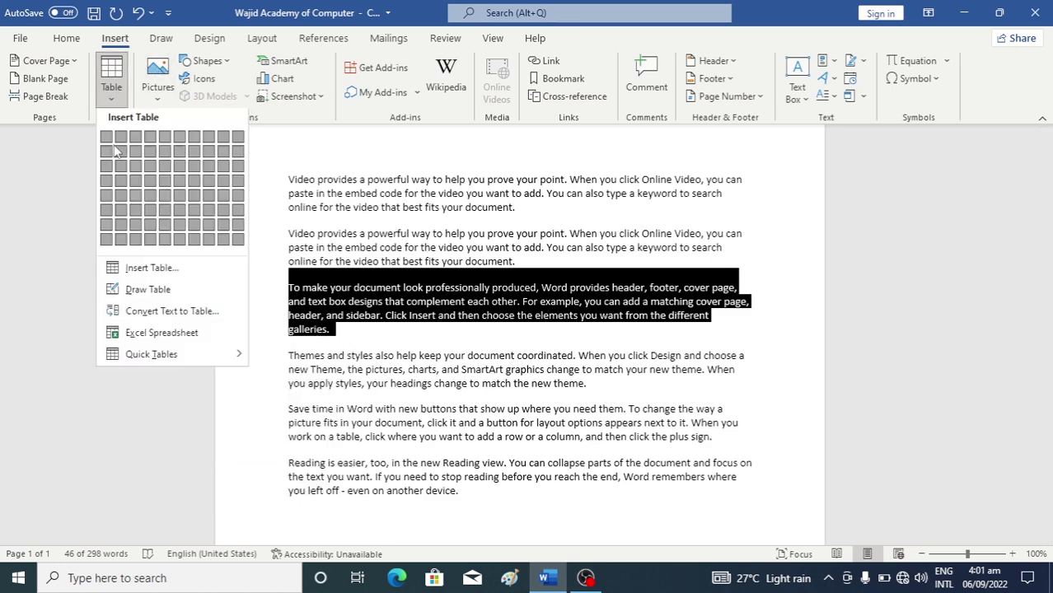
click(107, 95)
click(107, 96)
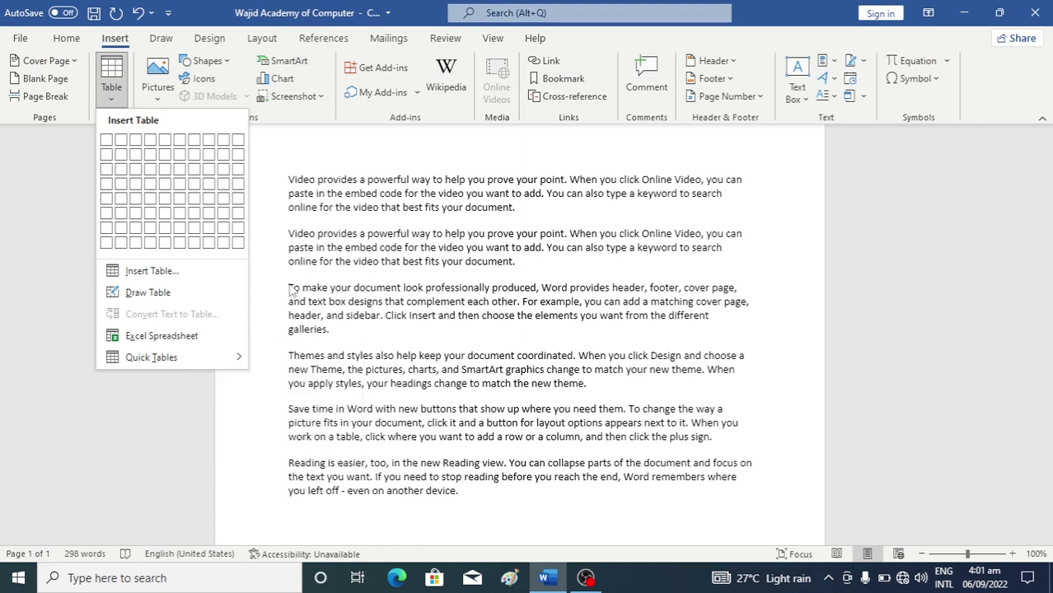
click(298, 296)
drag(290, 293, 337, 330)
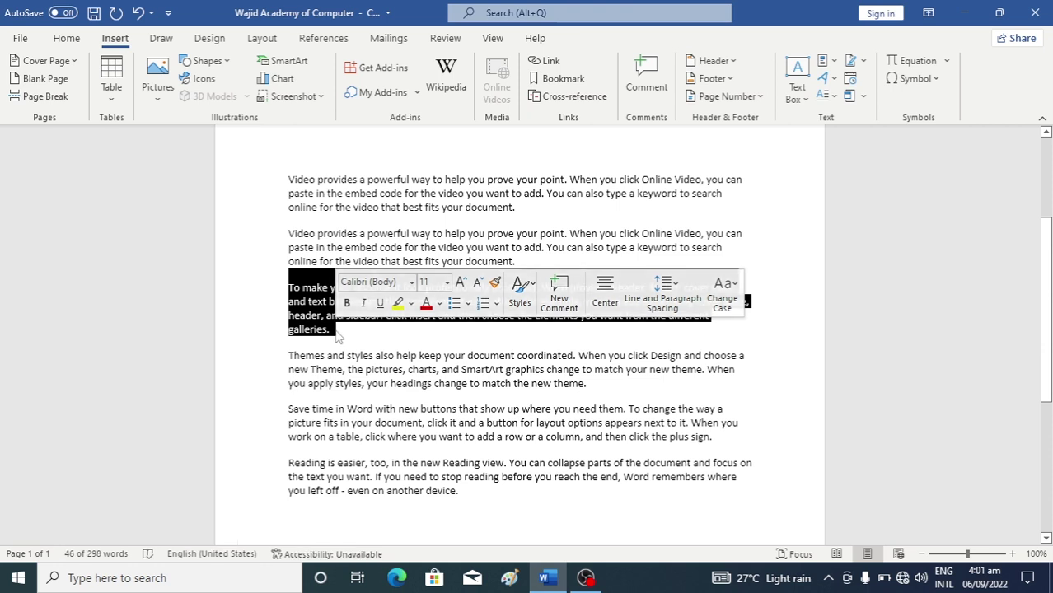
click(111, 86)
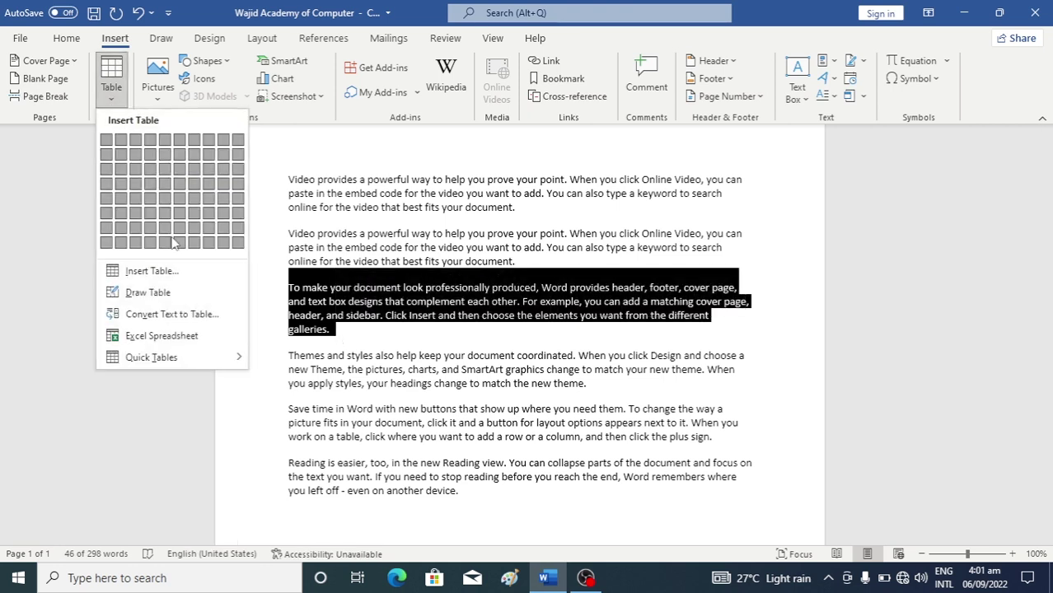
Step: Convert the 'To make your document…' paragraph into a comma-separated table, then undo it
click(185, 320)
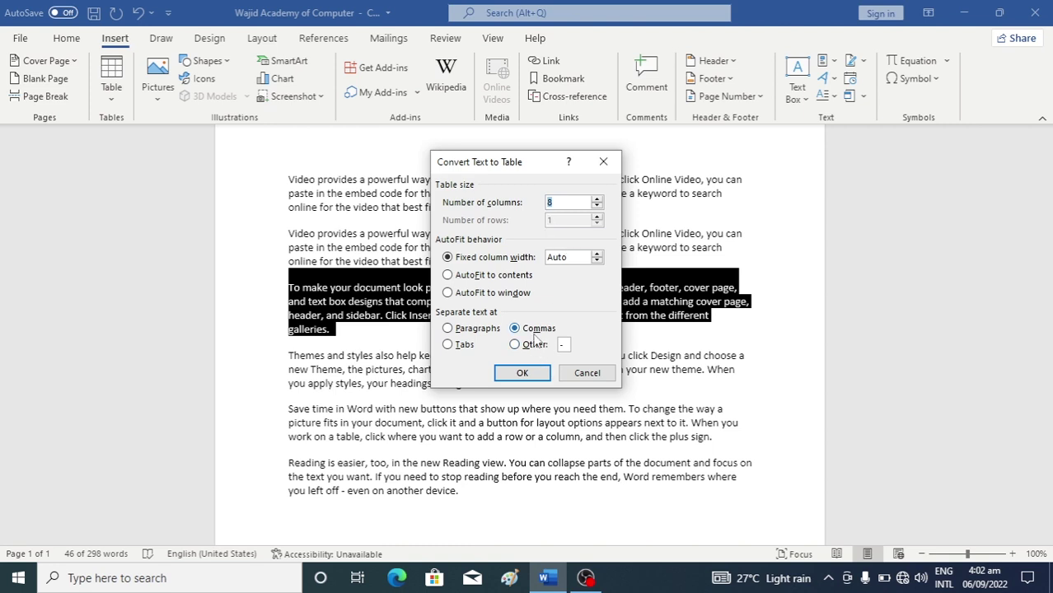
double_click(554, 202)
click(522, 375)
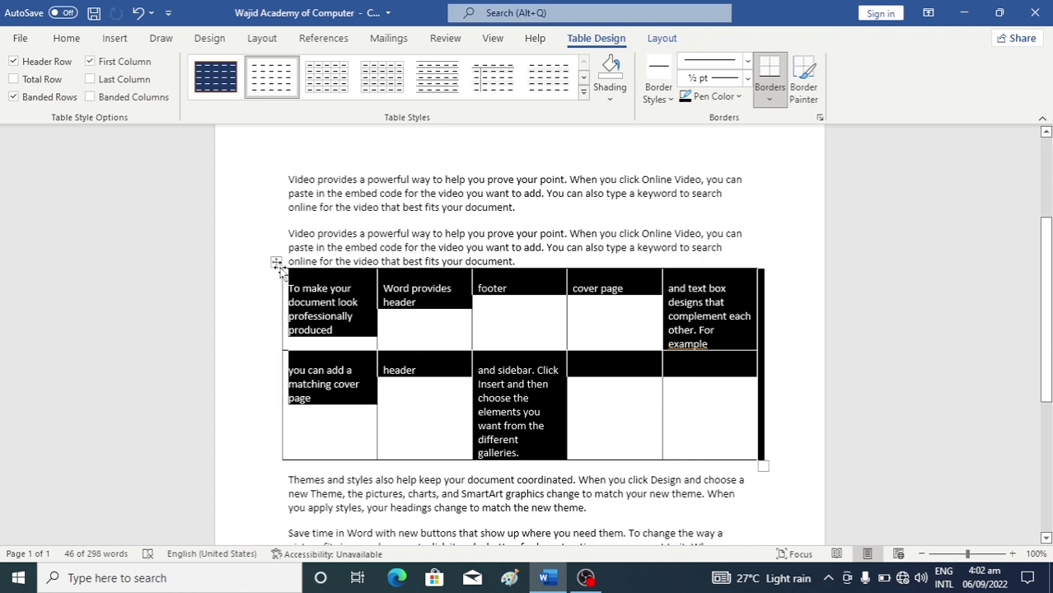
key(ctrl+z)
click(118, 40)
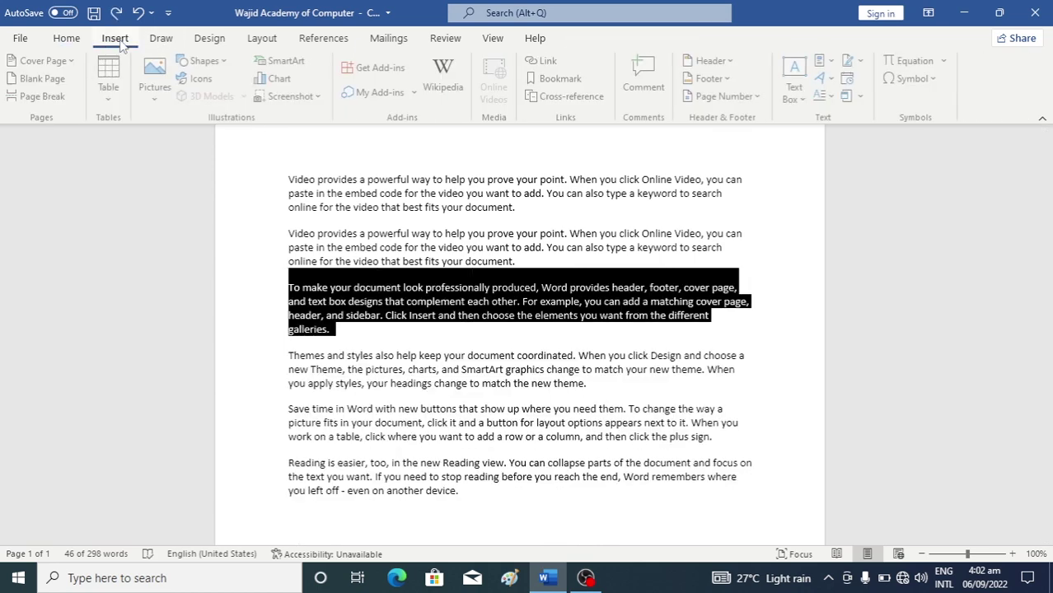
click(108, 82)
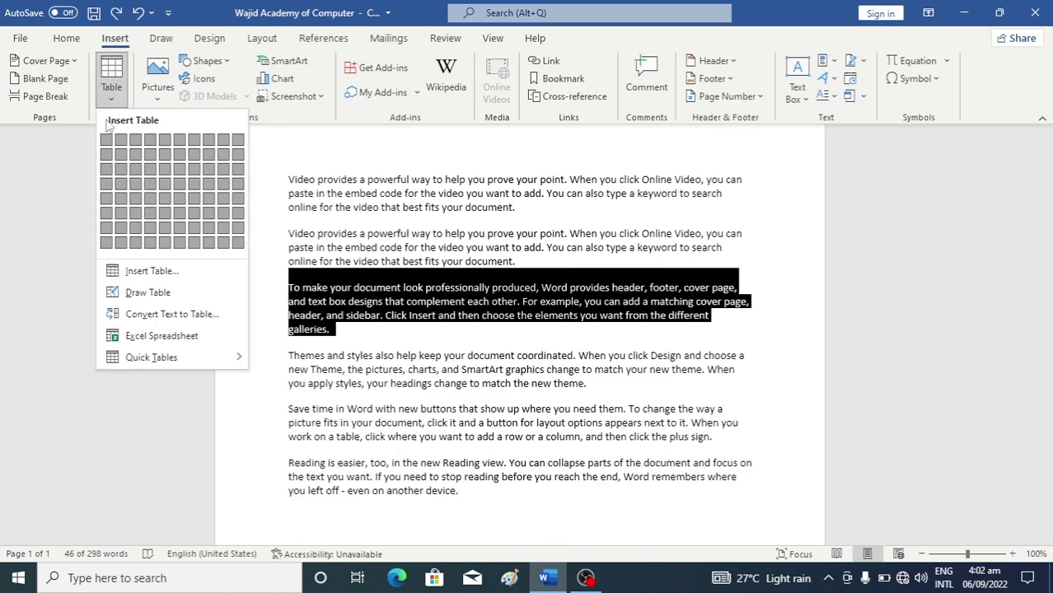
click(173, 314)
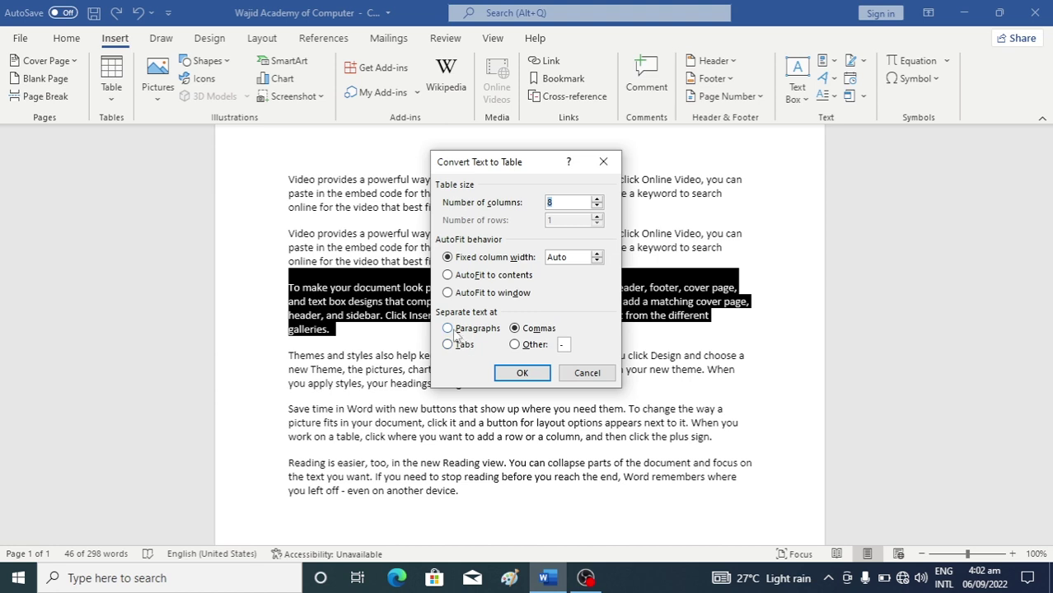
click(449, 329)
double_click(554, 202)
click(522, 374)
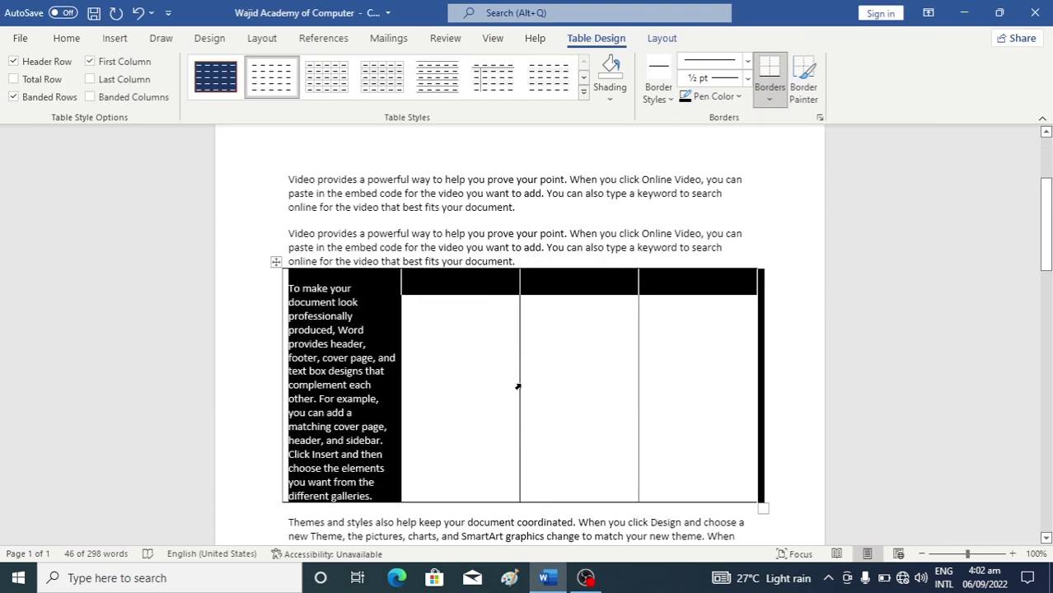
scroll(623, 395, down, 1)
scroll(477, 323, up, 1)
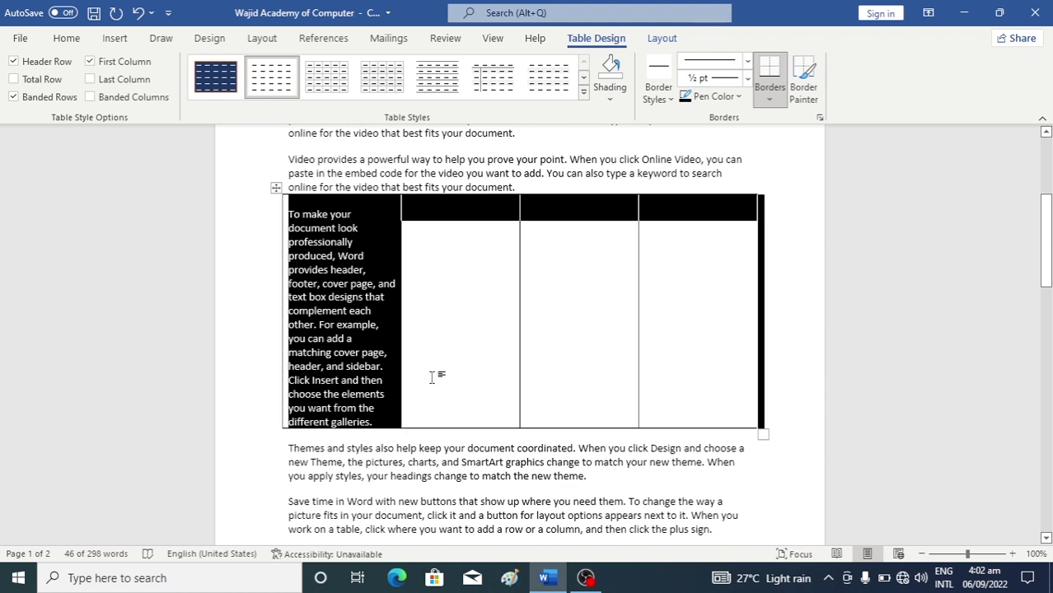
key(ctrl+z)
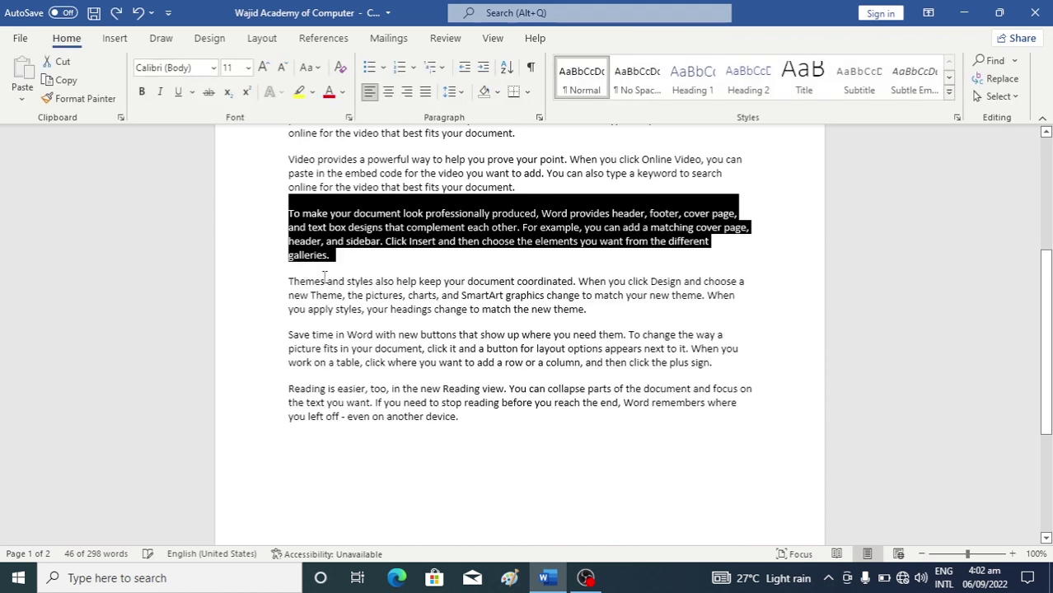
Step: Convert the last four paragraphs into a 4-column table split at paragraphs, then undo it
click(338, 295)
drag(289, 214, 466, 417)
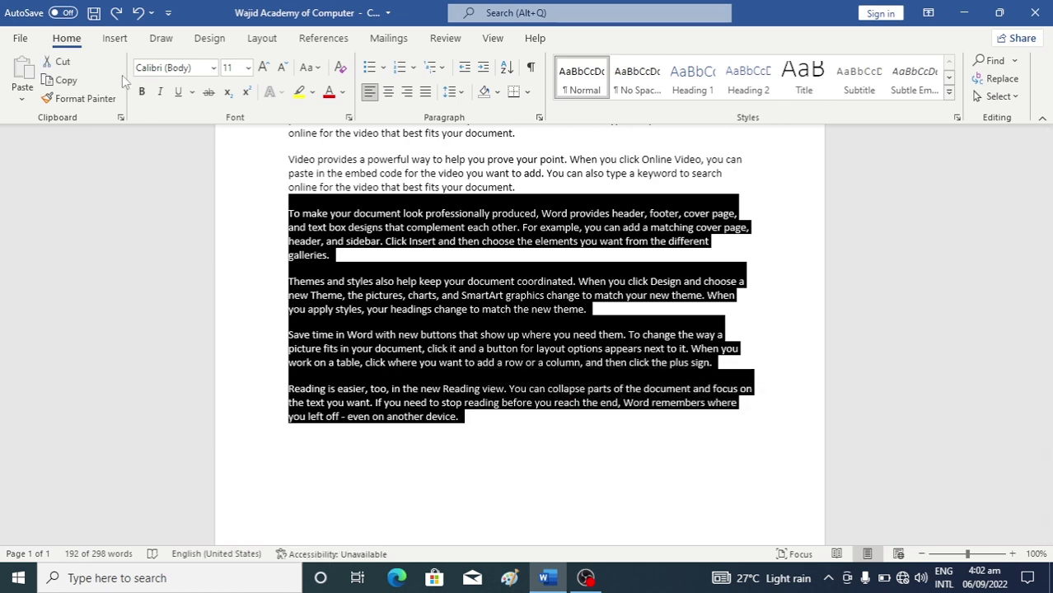
click(114, 38)
click(111, 86)
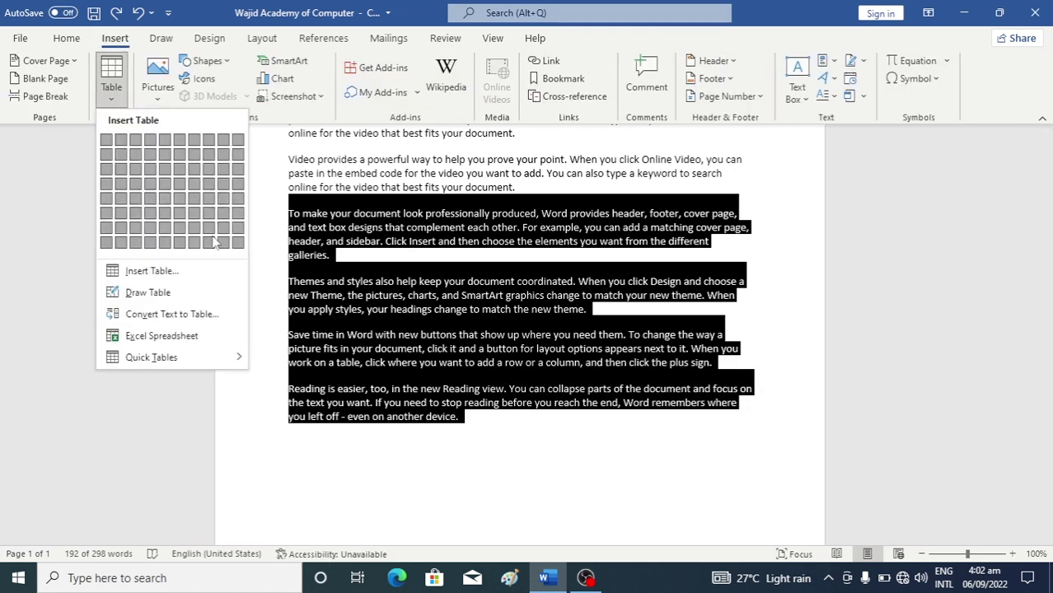
click(172, 314)
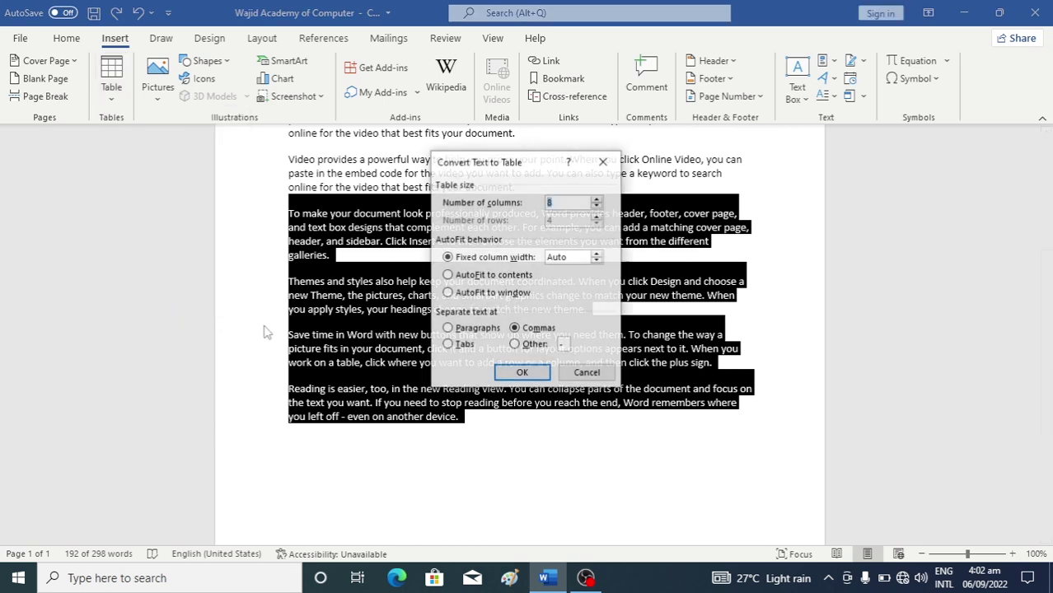
click(448, 328)
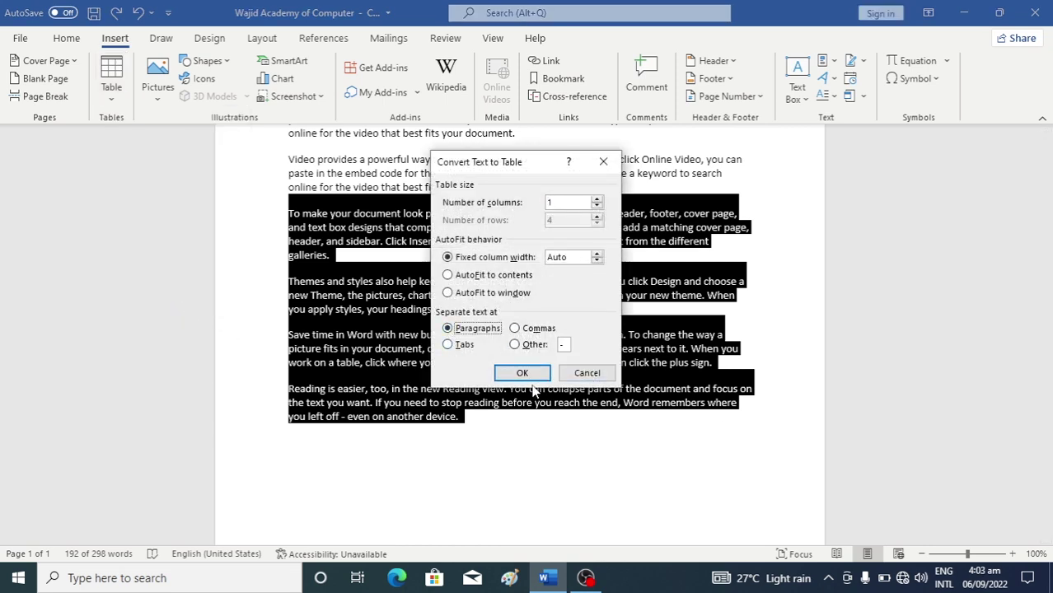
double_click(560, 200)
text(4)
click(523, 373)
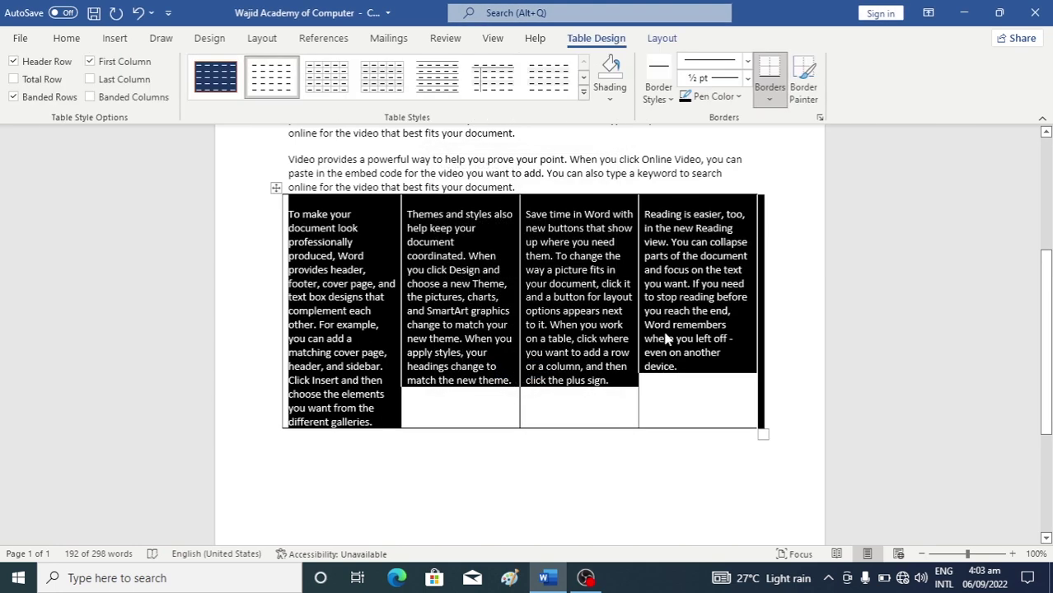
key(ctrl+z)
Step: Reselect the 'To make your document…' paragraph and reopen Convert Text to Table
click(566, 334)
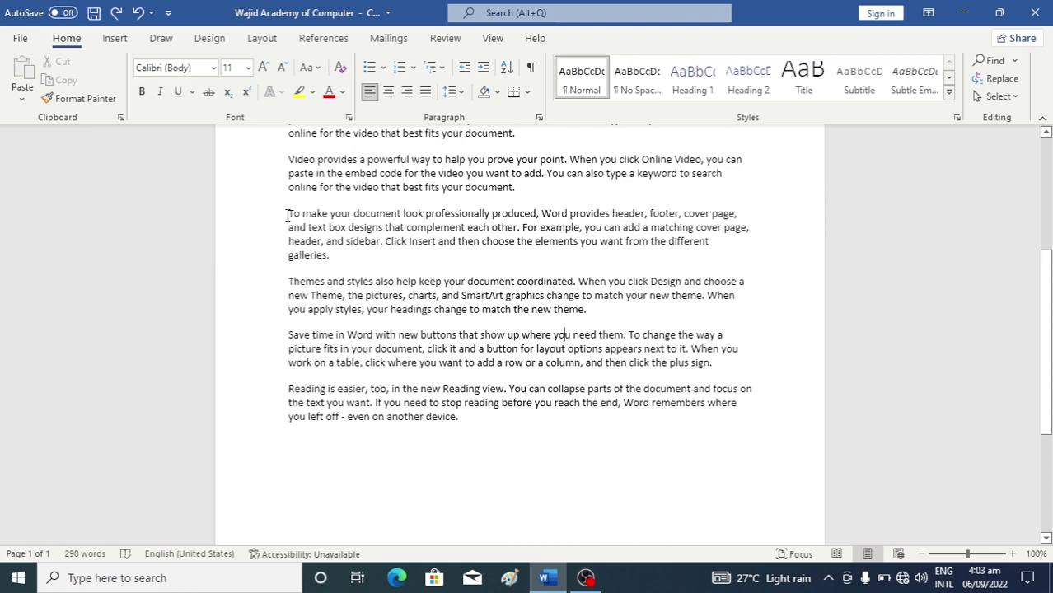
drag(287, 216, 358, 257)
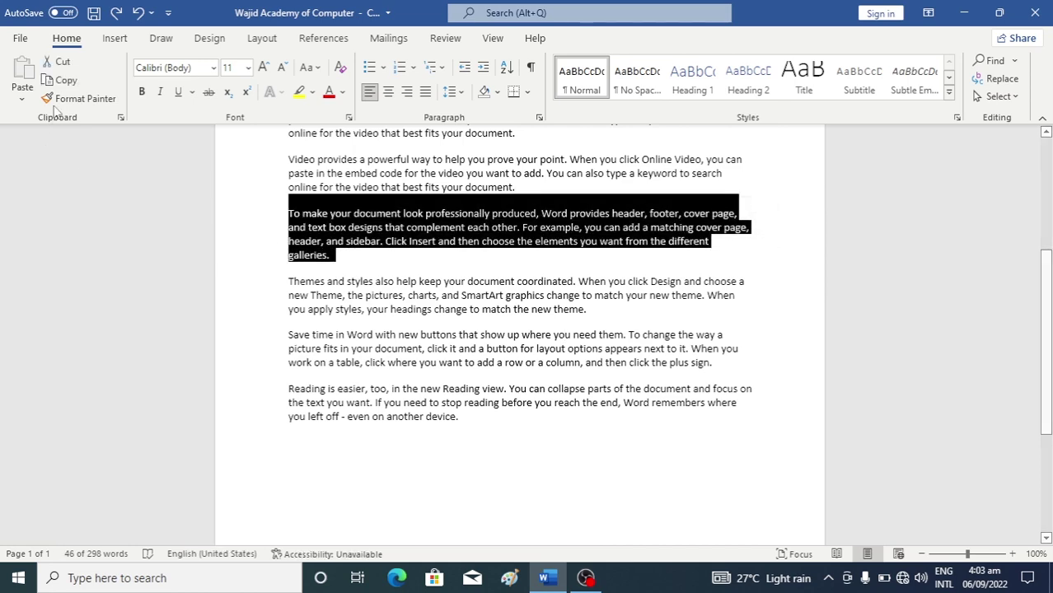
click(114, 38)
click(111, 79)
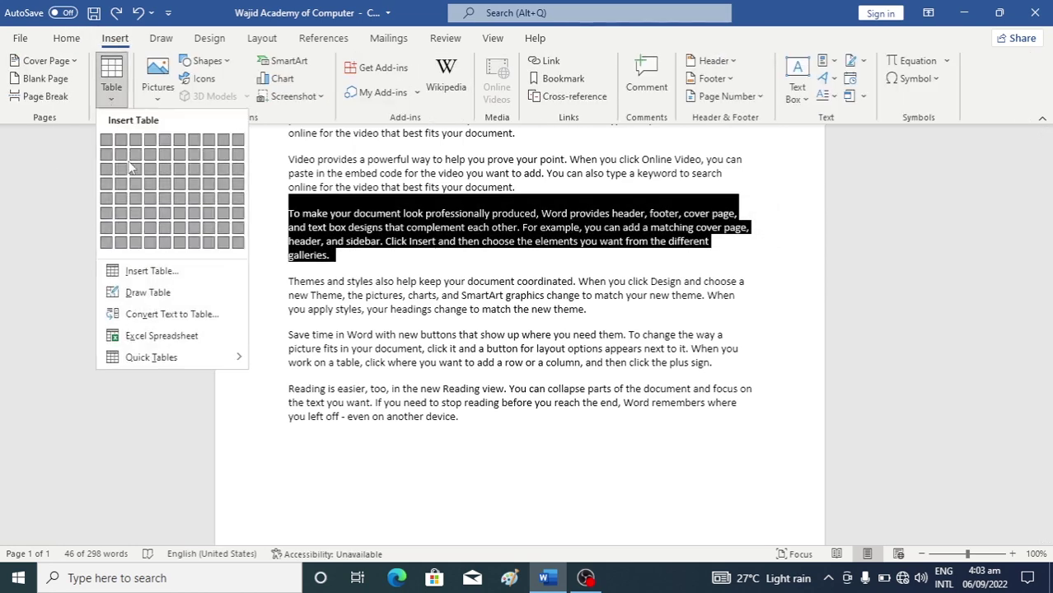
click(169, 320)
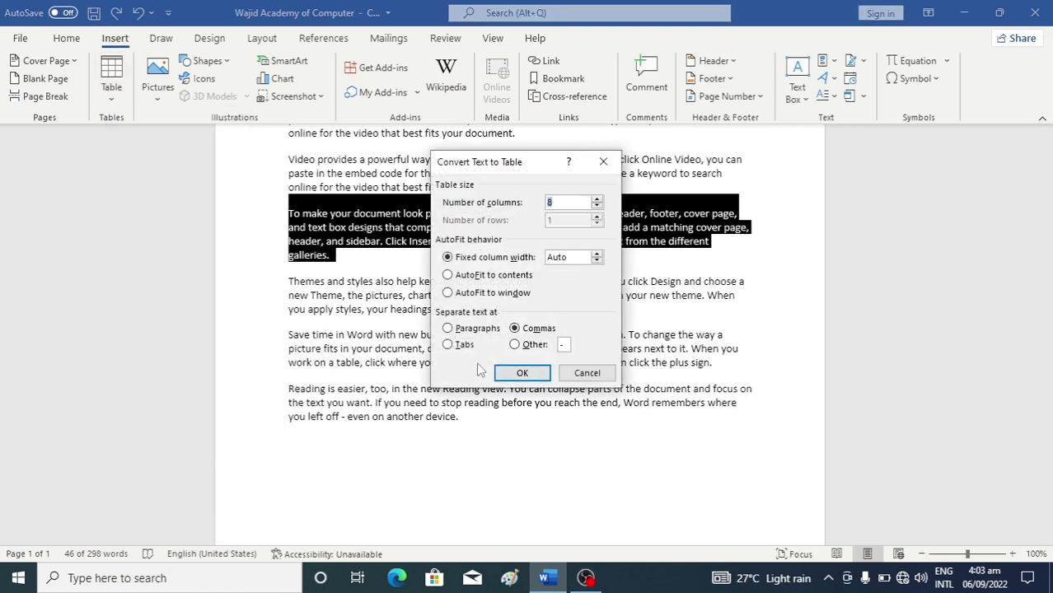
Step: Convert the paragraph into a 5-column table separated at tabs, then undo it
click(458, 346)
key(Tab)
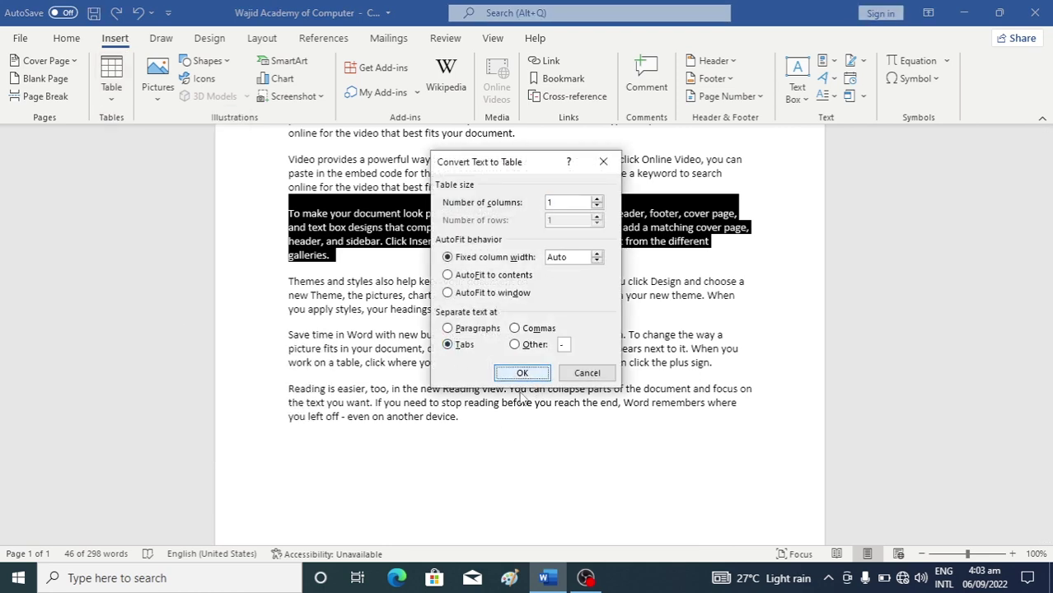
drag(577, 202, 517, 215)
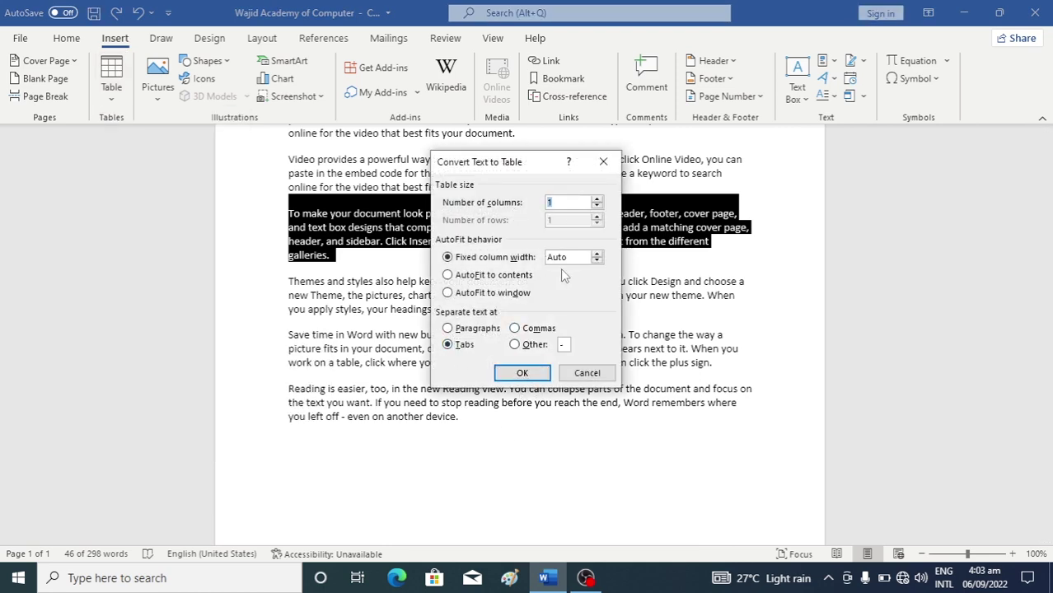
text(5)
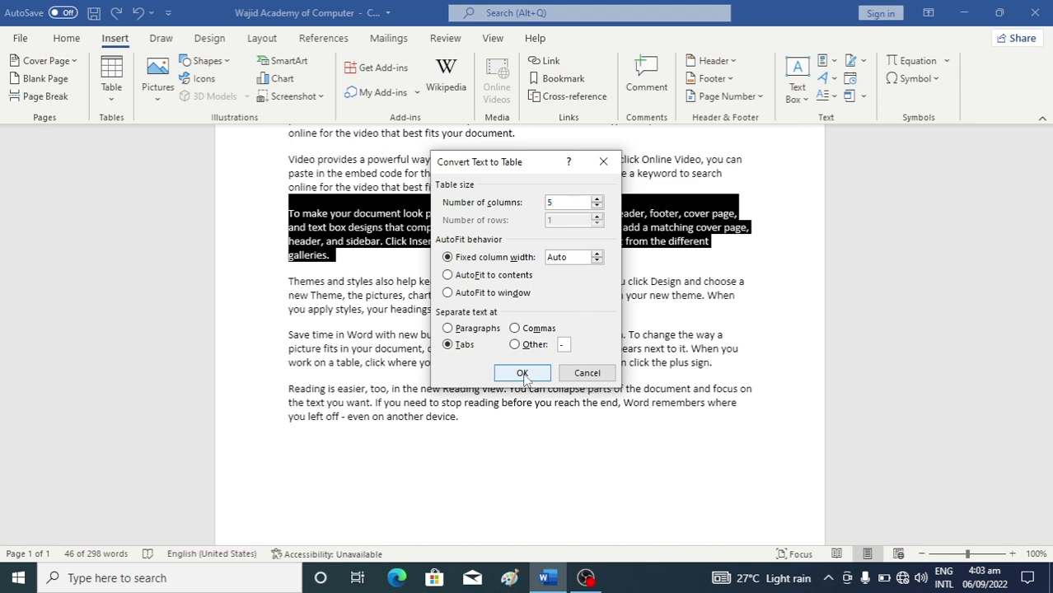
click(528, 378)
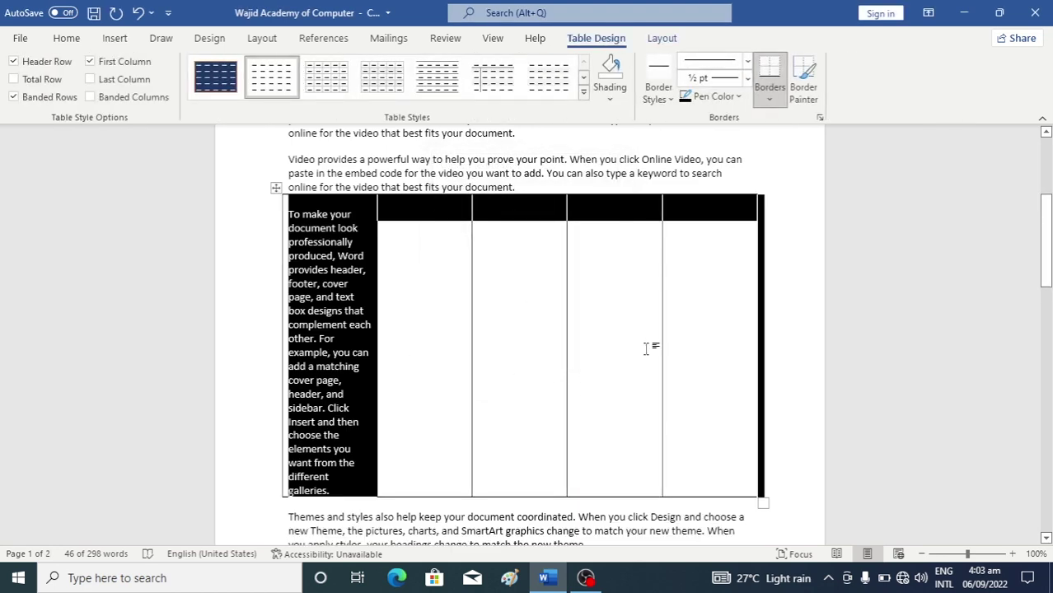
key(ctrl+z)
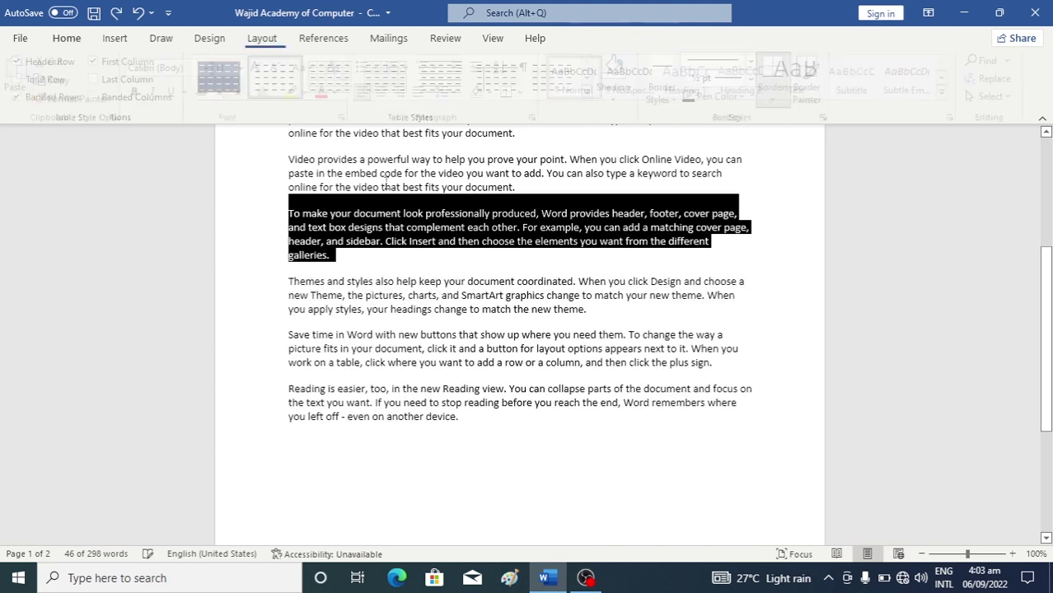
Step: Convert the paragraph again using an 'Other' separator character, then undo the table
click(115, 38)
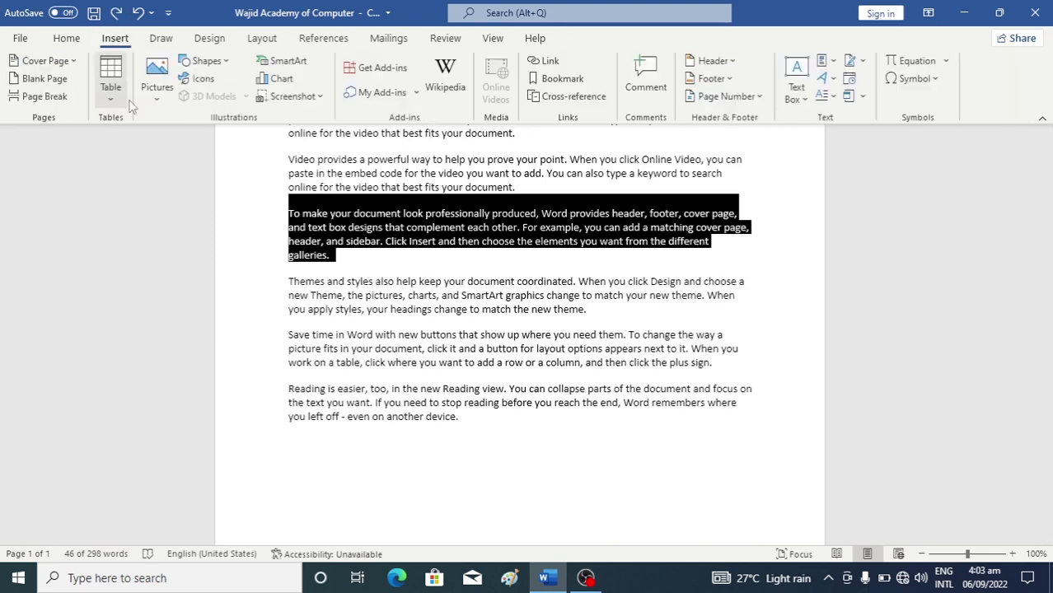
click(112, 83)
click(172, 314)
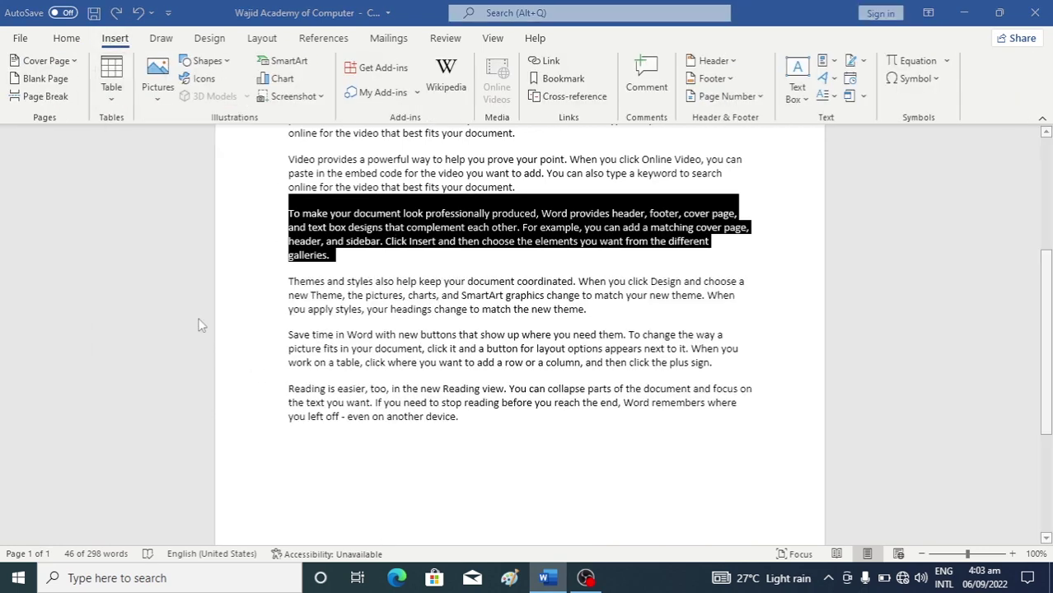
click(527, 346)
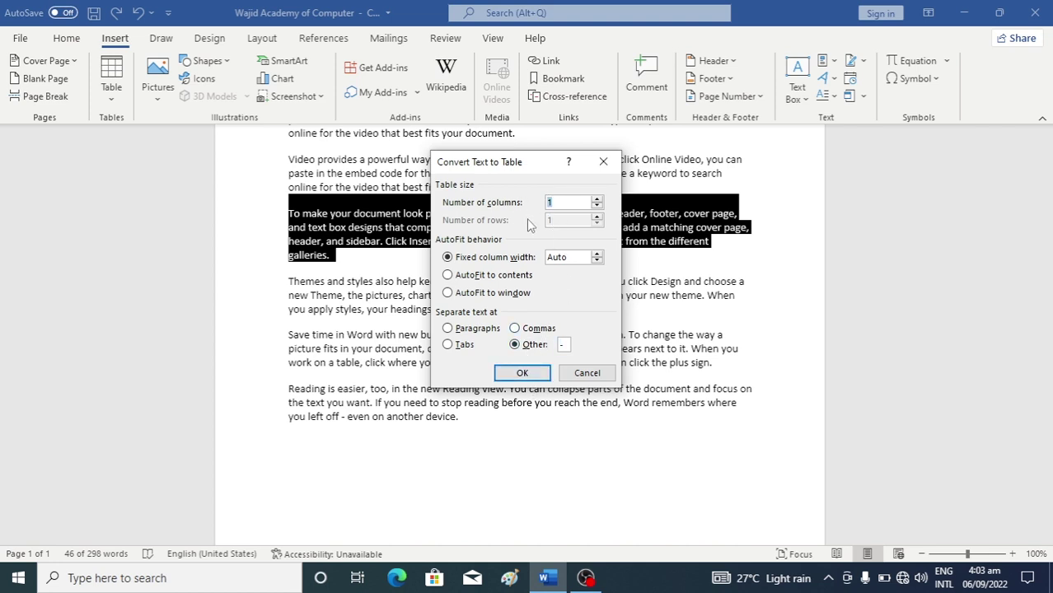
click(528, 373)
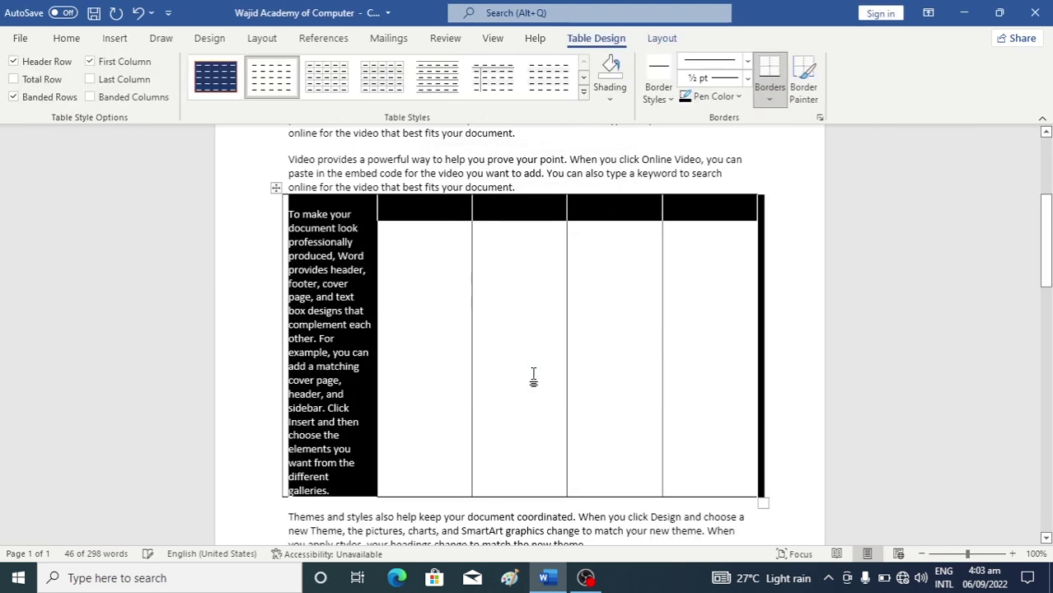
key(ctrl+z)
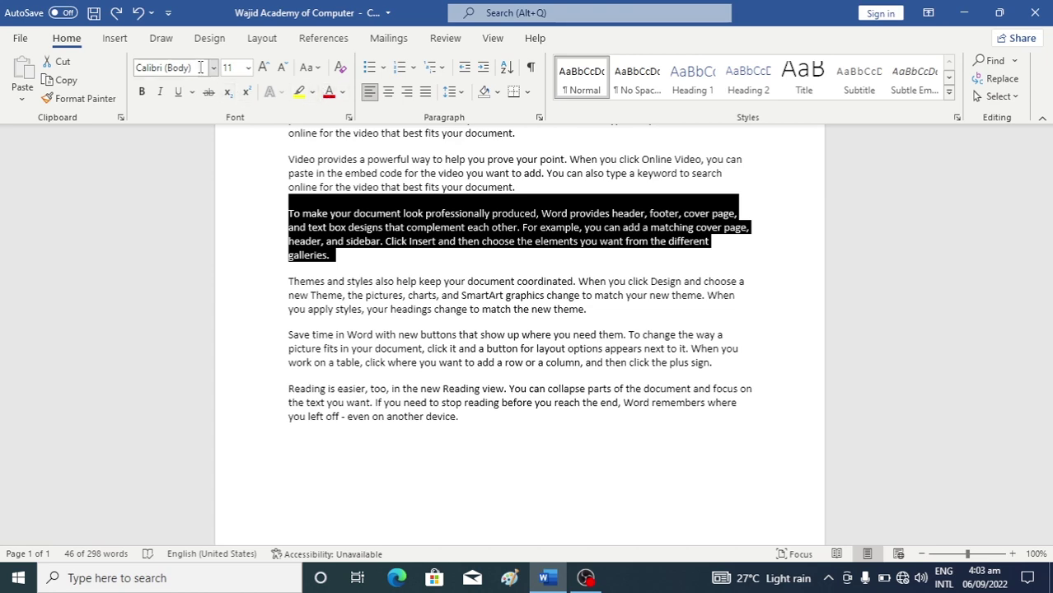
click(119, 41)
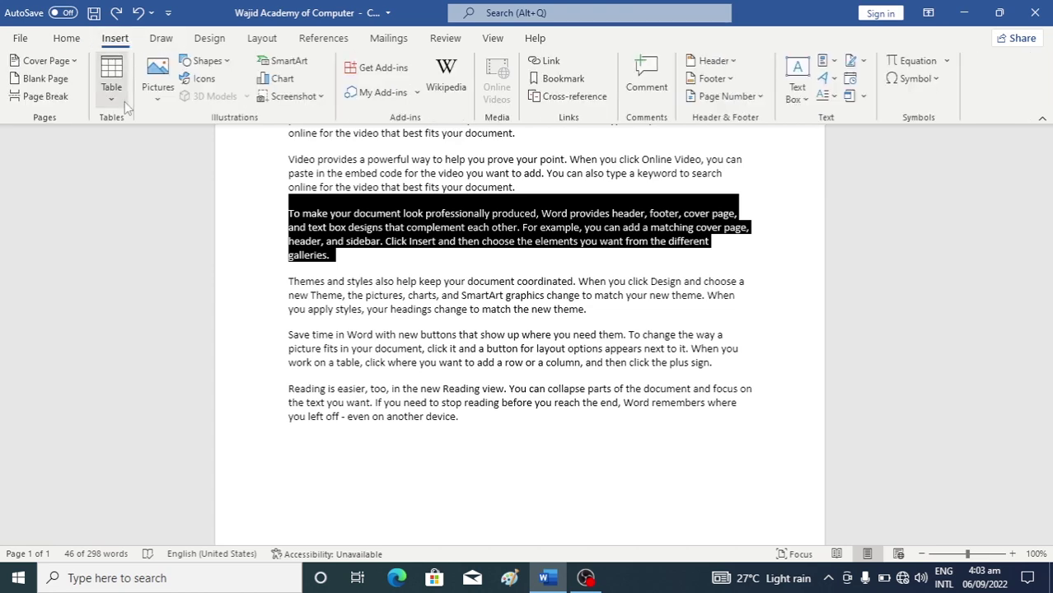
click(115, 93)
click(171, 314)
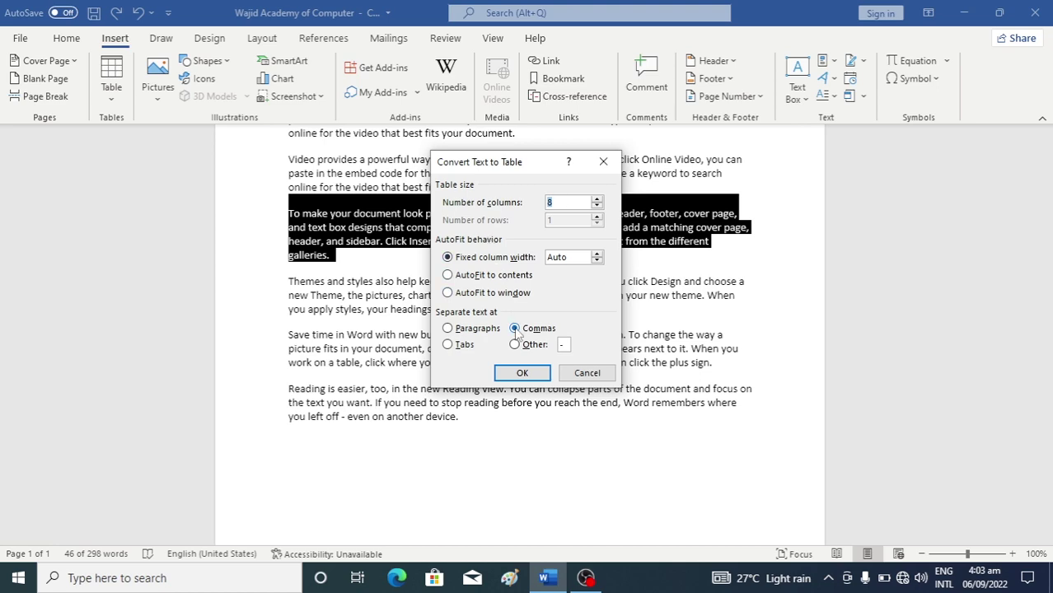
click(449, 329)
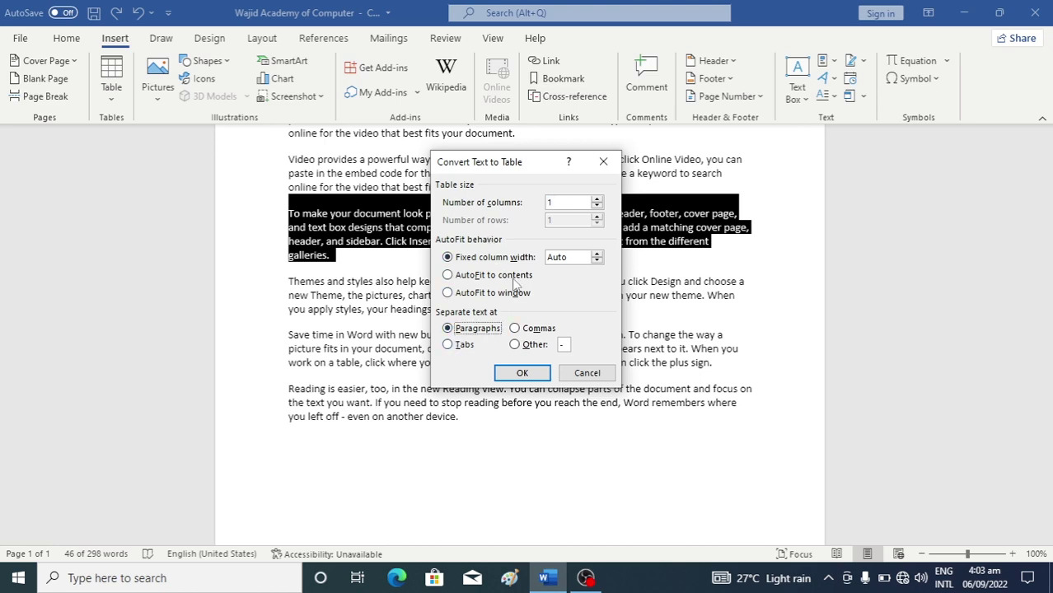
click(523, 373)
click(342, 257)
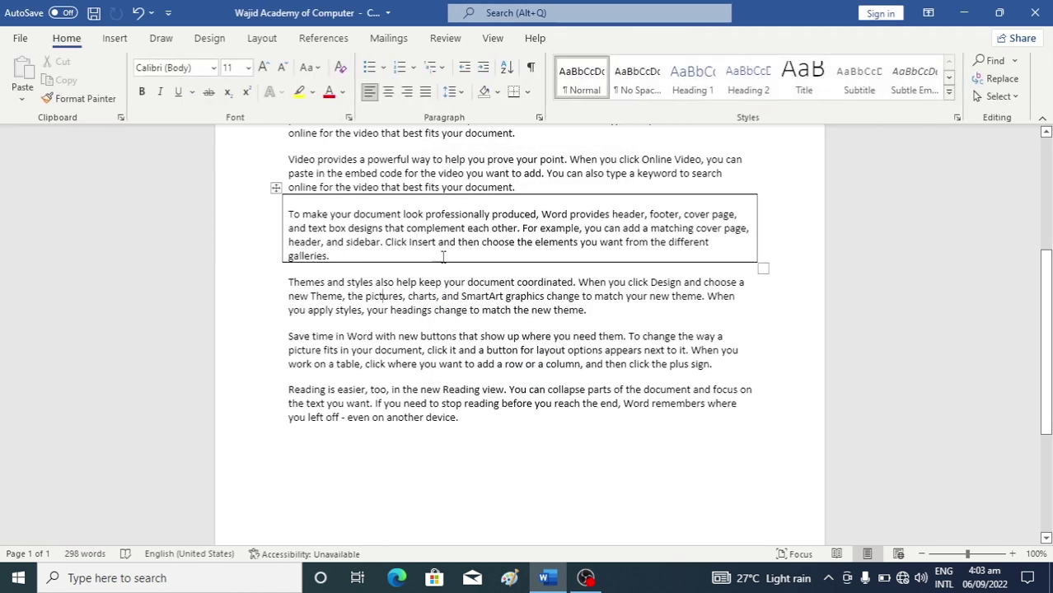
key(ctrl+z)
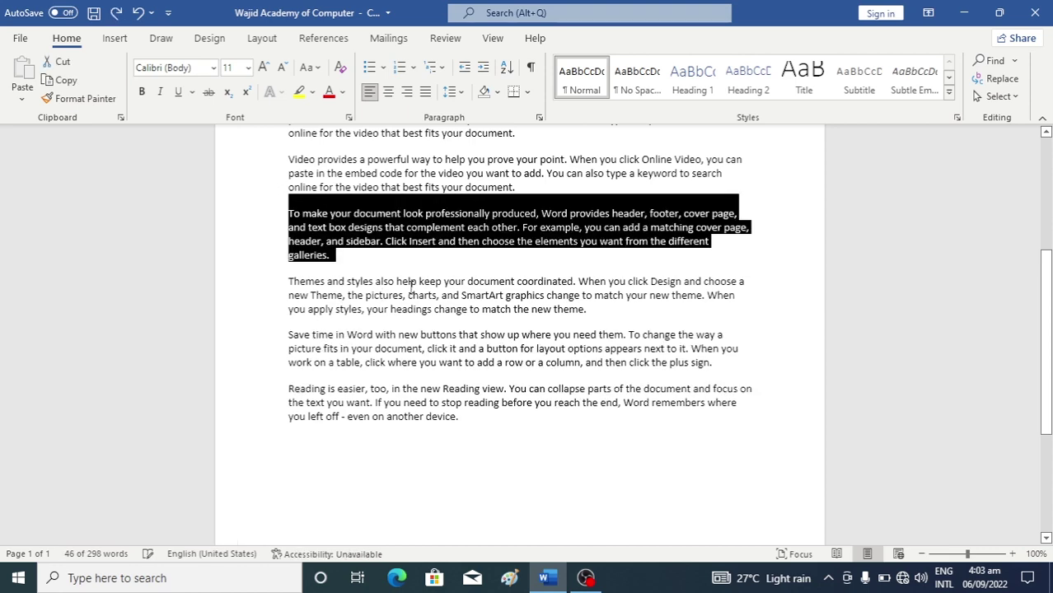
click(114, 41)
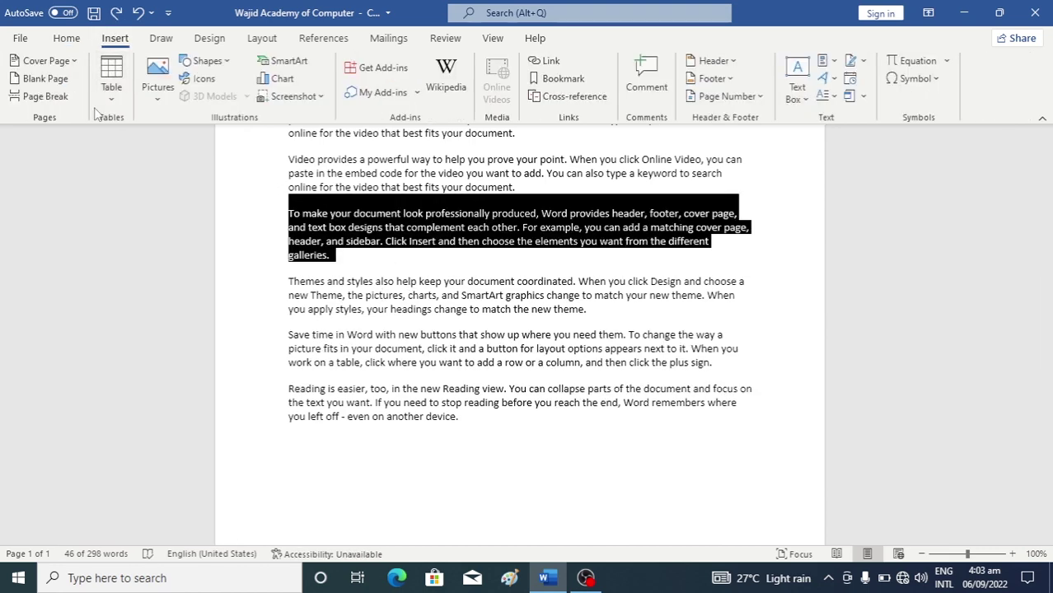
click(112, 87)
click(179, 317)
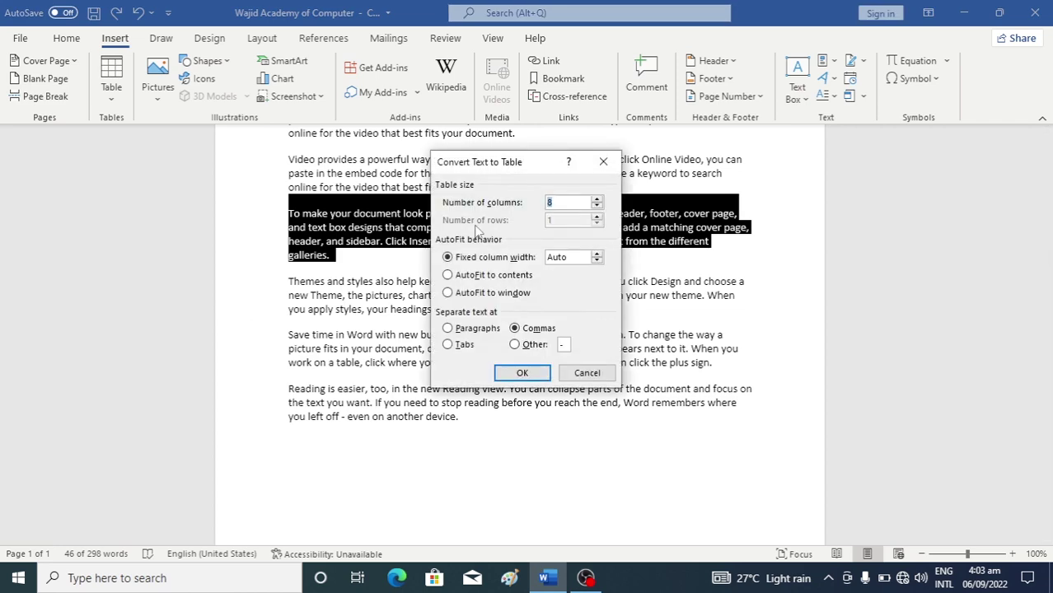
click(447, 328)
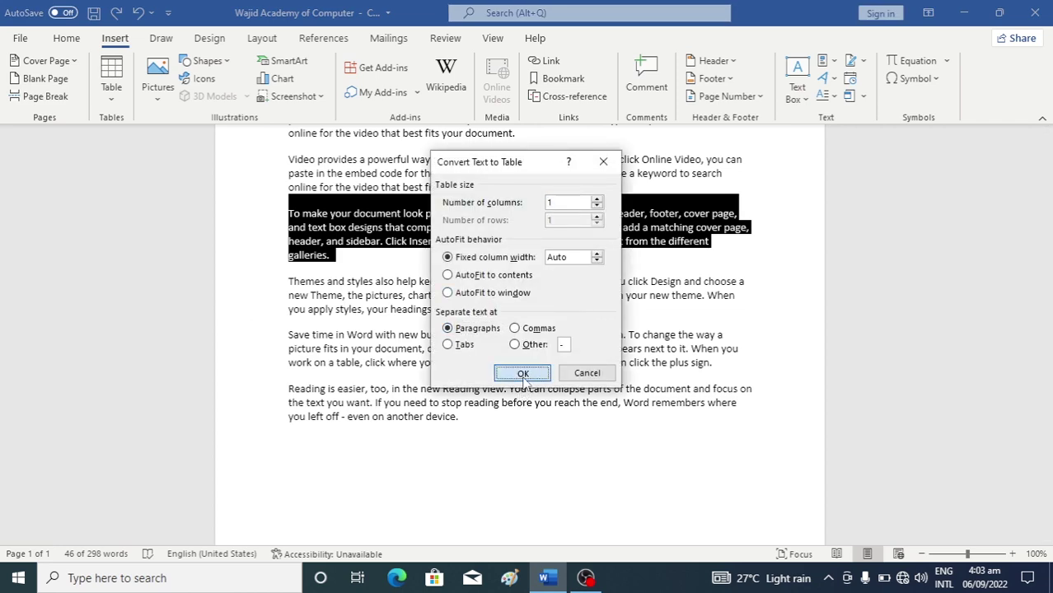
click(522, 373)
click(481, 282)
click(714, 243)
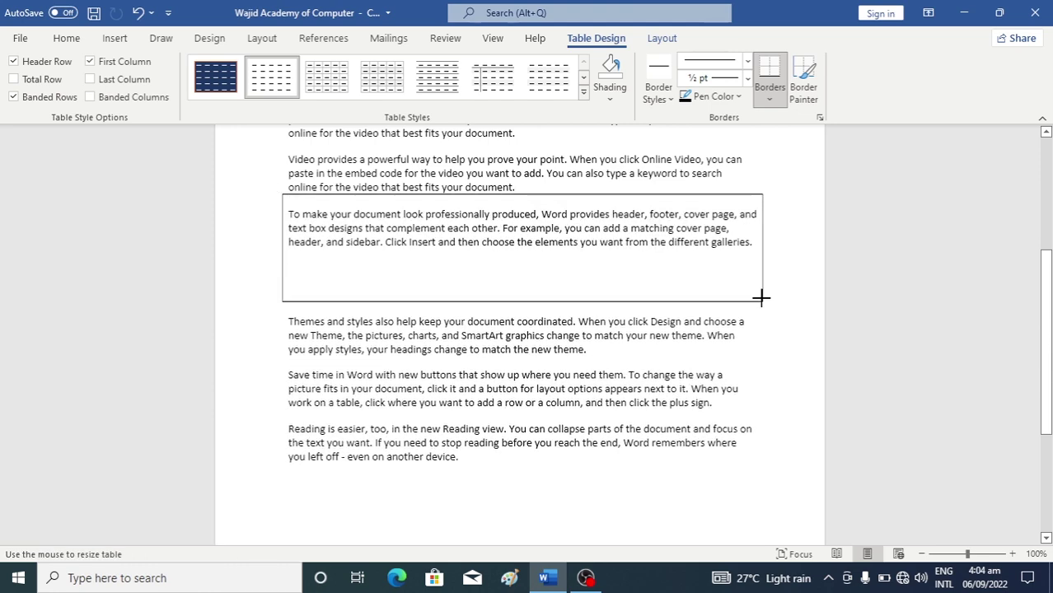
drag(766, 278, 773, 264)
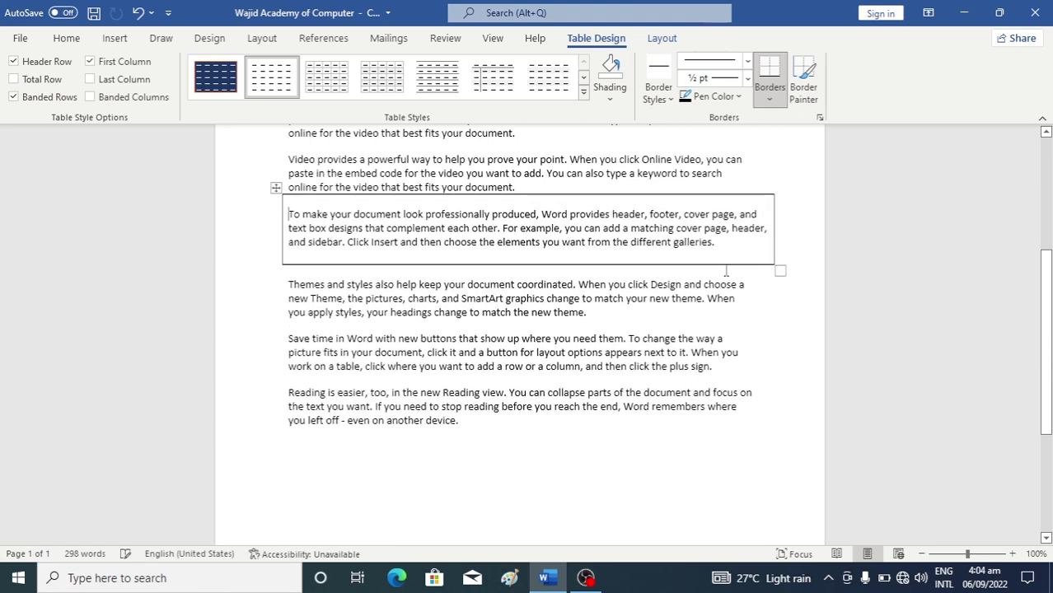
key(ctrl+z)
key(ctrl+z)
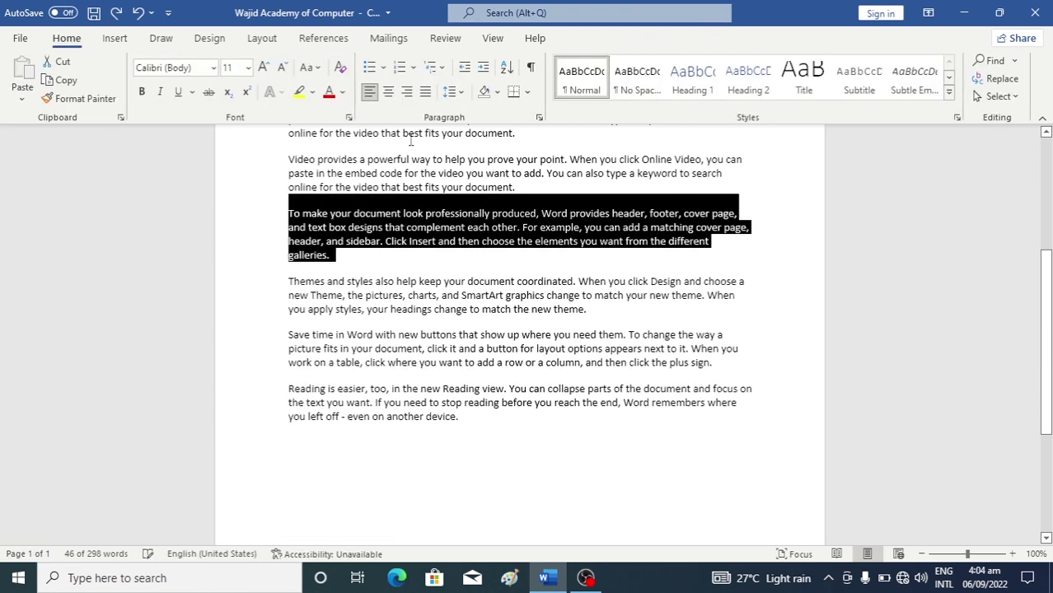
click(114, 39)
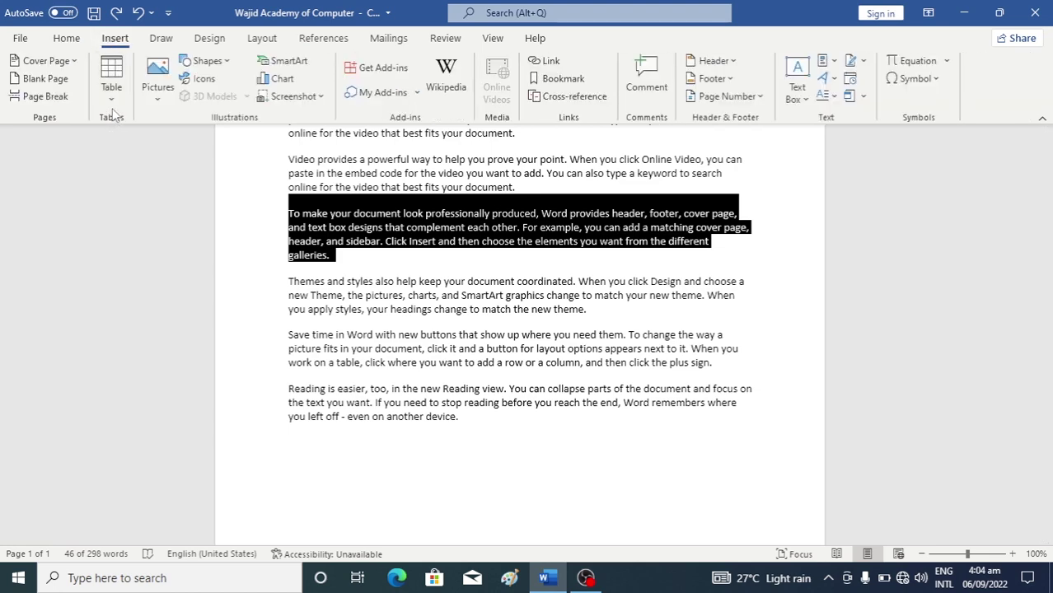
Step: Open Convert Text to Table and cancel, leaving the paragraph as plain text
click(112, 97)
click(221, 319)
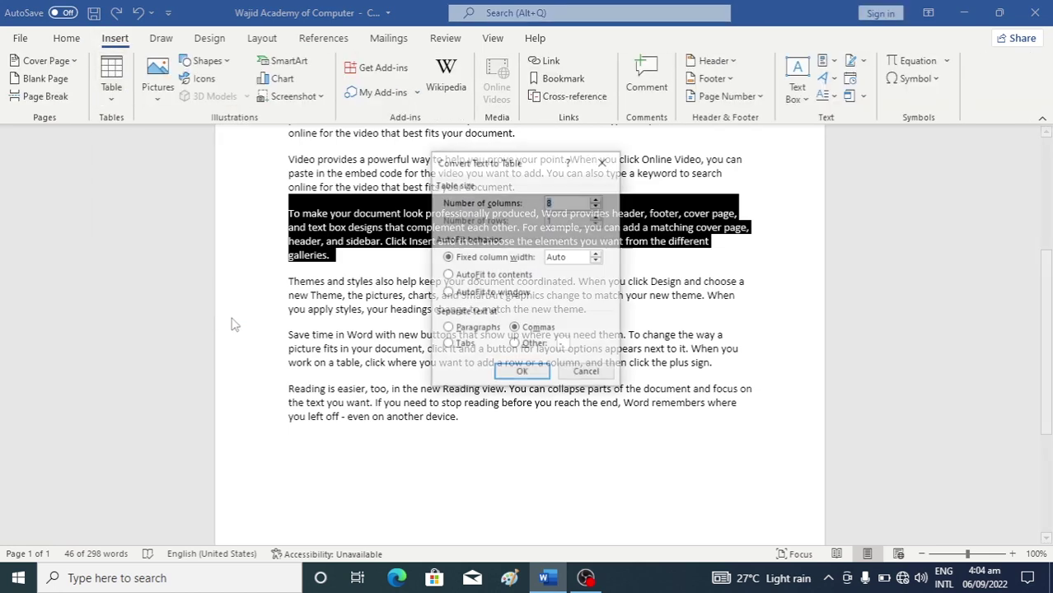
click(587, 373)
Step: Select 'Video provides a powerful way' in the first body paragraph, checking the Table dropdown without converting
scroll(498, 245, up, 5)
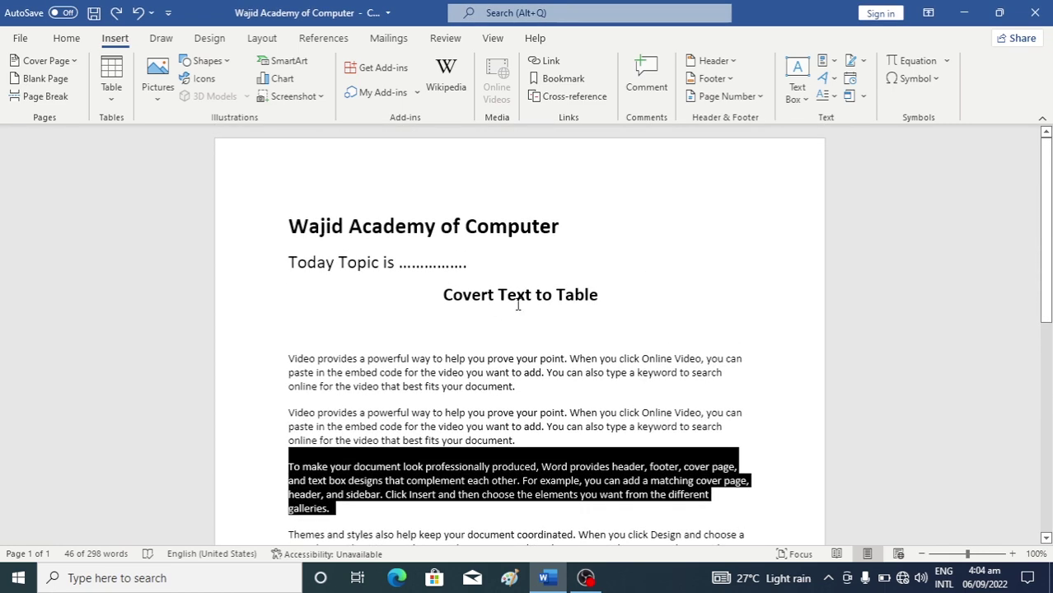
click(483, 466)
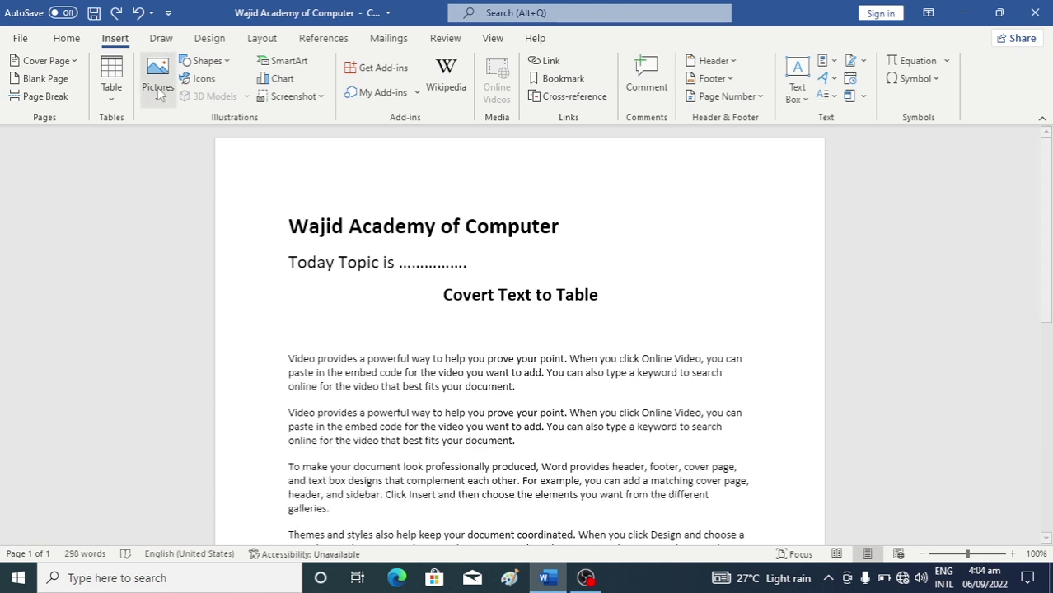
click(111, 83)
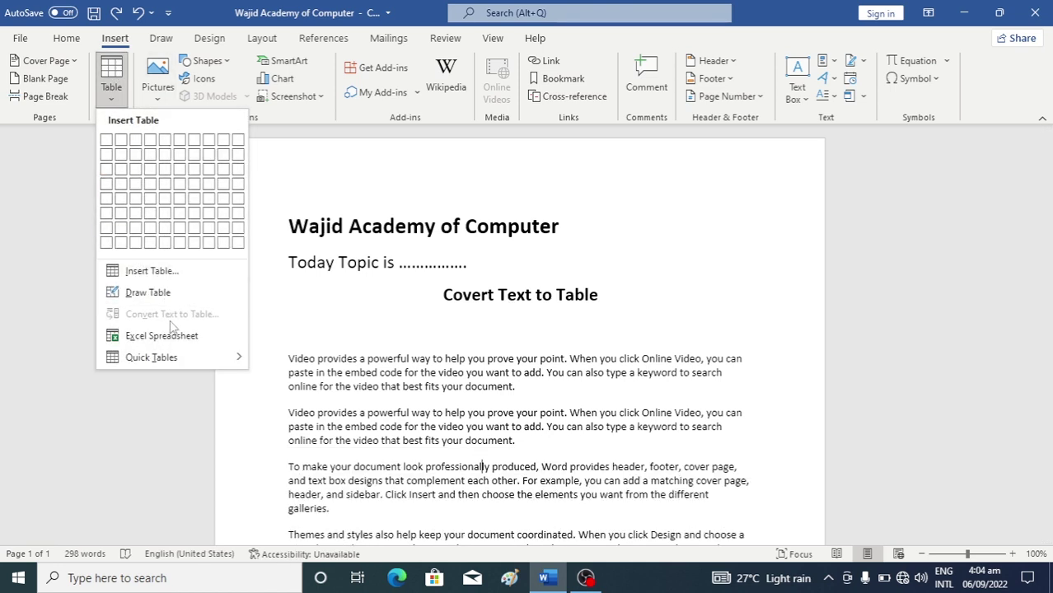
click(450, 442)
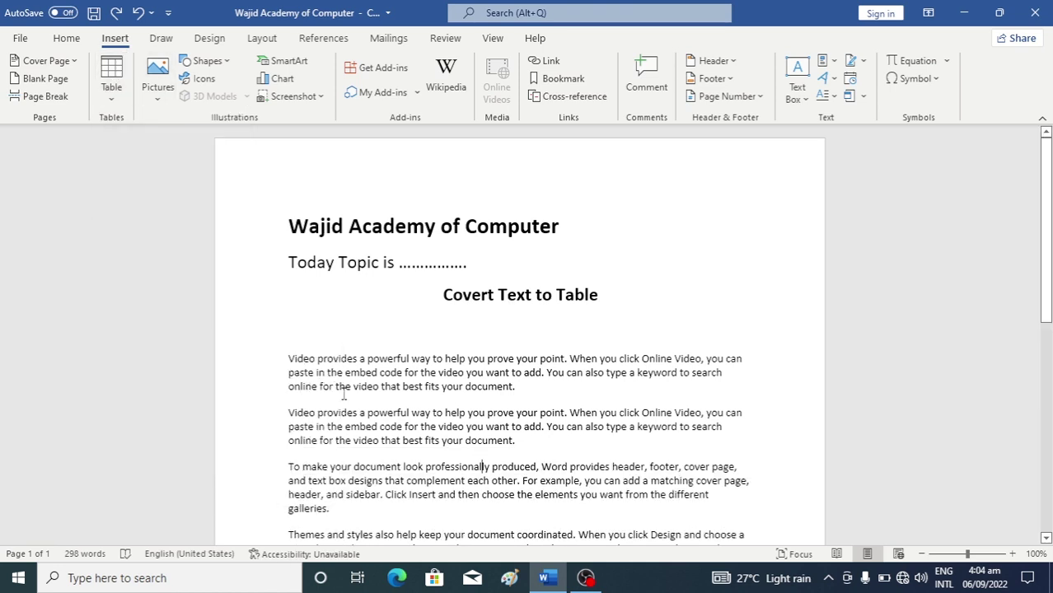
mouse_move(306, 362)
mouse_down()
mouse_move(516, 412)
mouse_move(432, 360)
mouse_up()
click(114, 97)
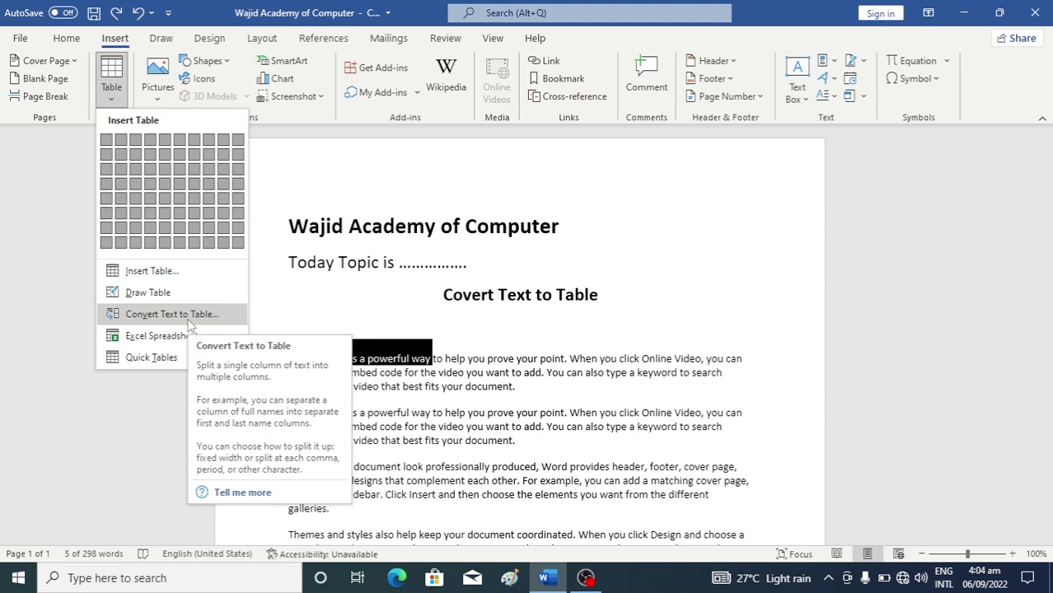
click(550, 361)
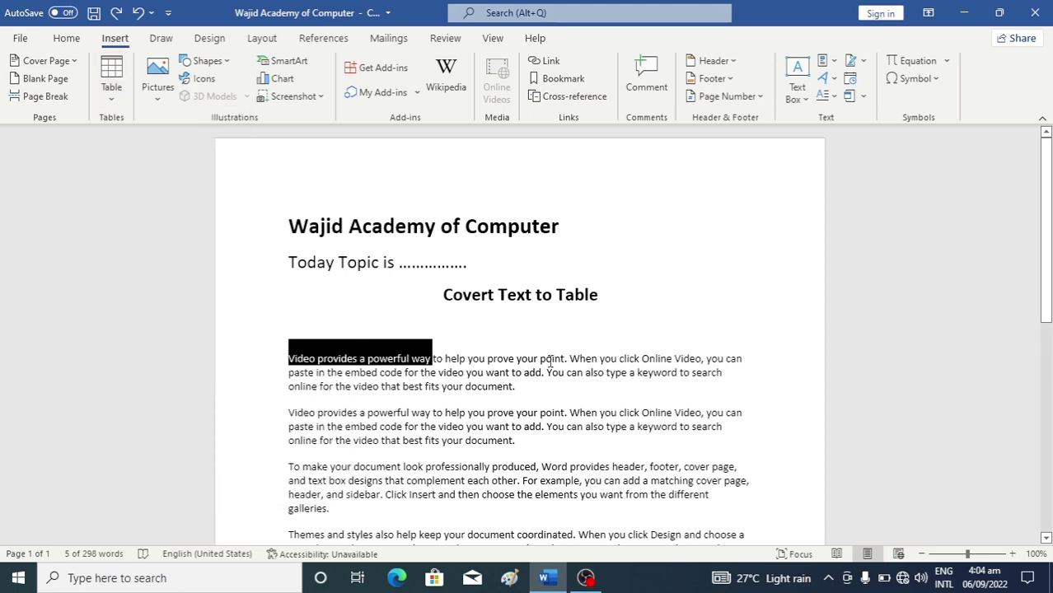